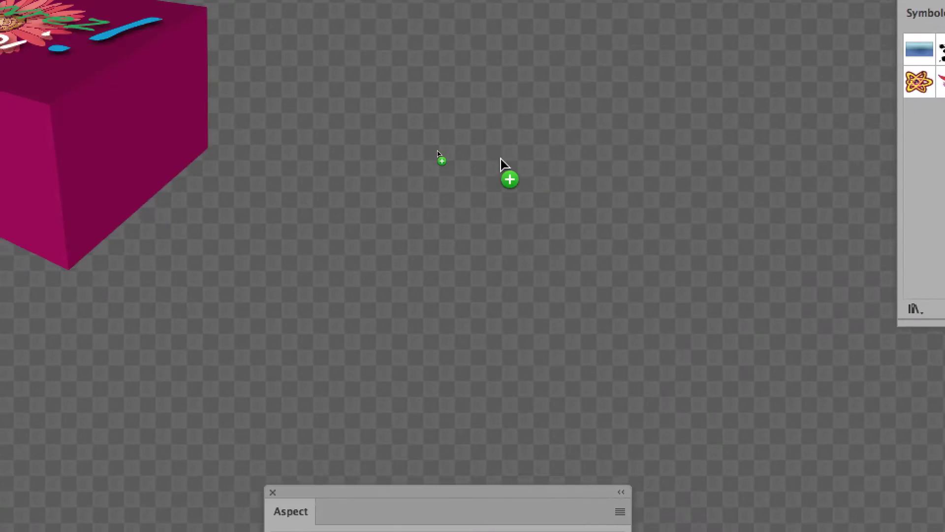
Place a Gerbera symbol instance on the empty area beside the box and break its link to the symbol
scroll(469, 166, "up", 5)
scroll(468, 166, "up", 2)
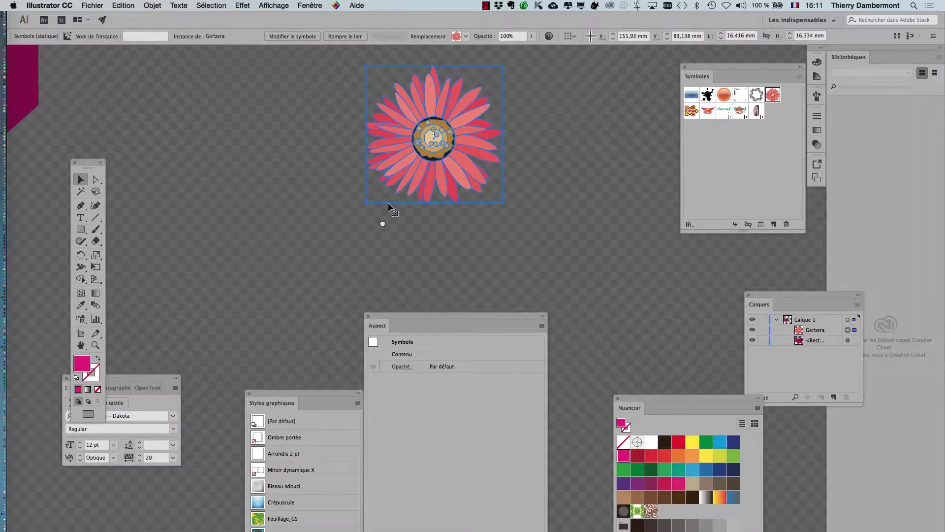
left_click_drag(389, 204, 394, 264)
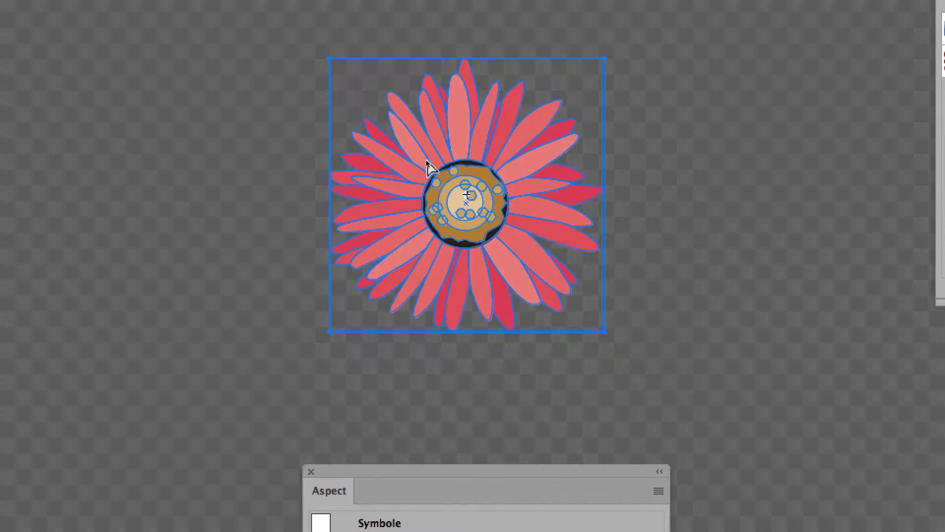
right_click(432, 165)
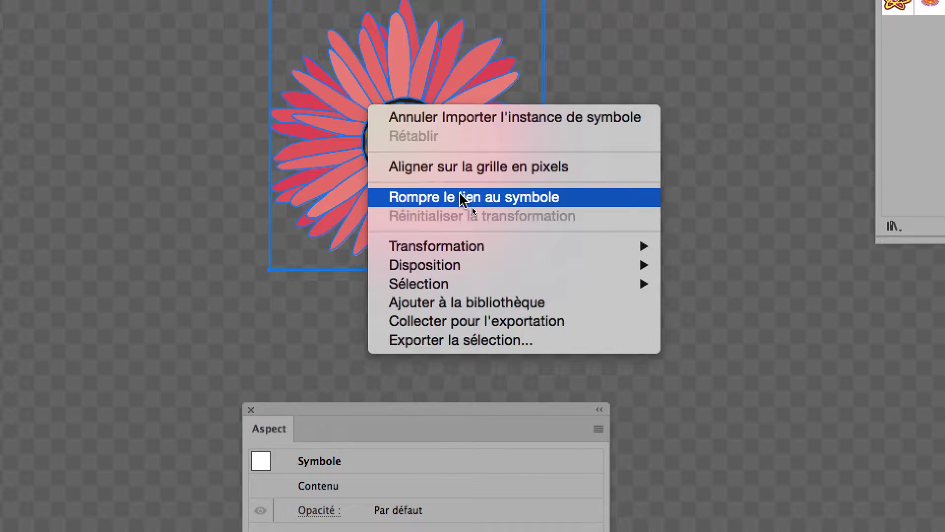
left_click(463, 197)
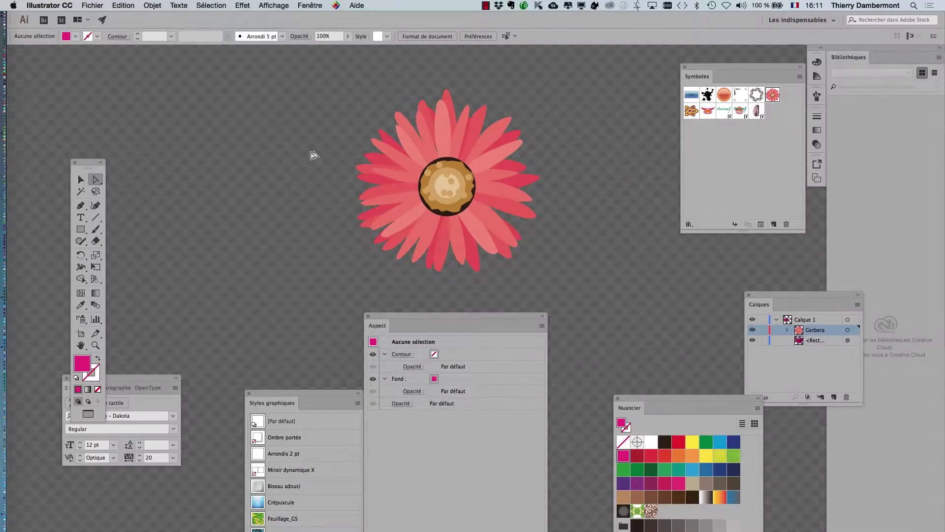
Recolour all paths of the flower with a colour balance correction in RGB mode, with conversion enabled, red -62% and green -2%
left_click_drag(255, 75, 862, 398)
left_click(122, 5)
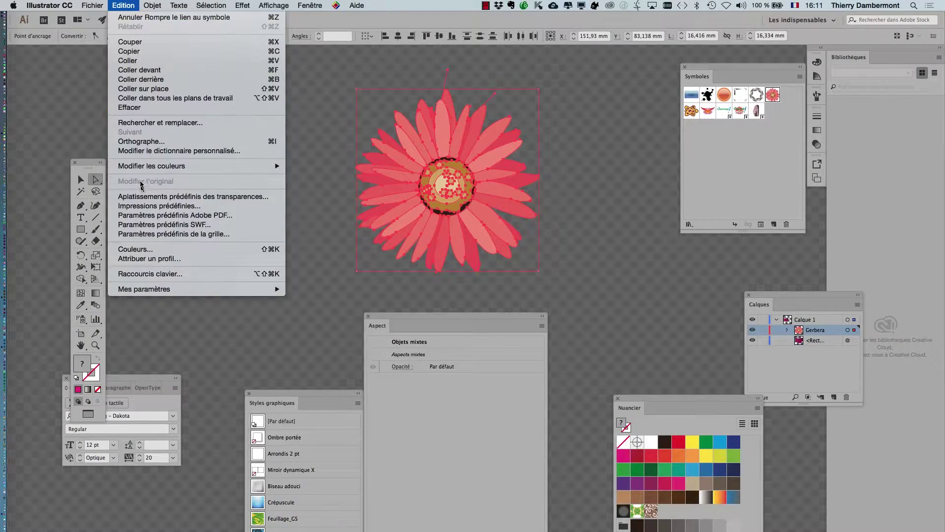
mouse_move(200, 168)
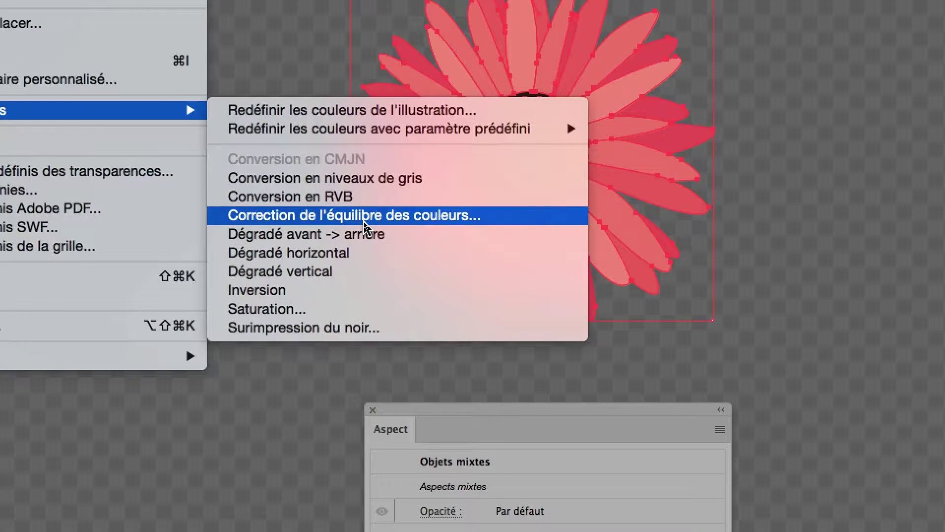
left_click(364, 227)
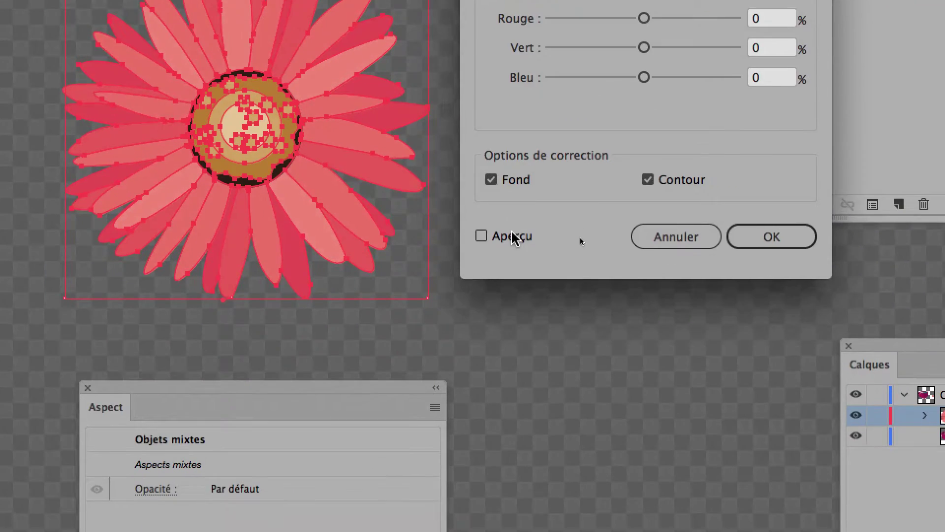
left_click(512, 236)
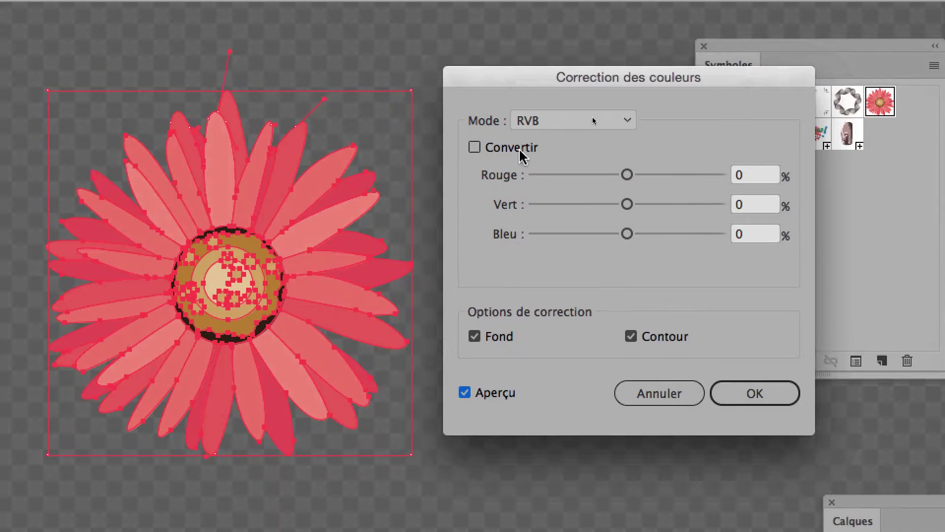
left_click(512, 146)
left_click_drag(527, 162, 538, 162)
left_click_drag(595, 186, 567, 170)
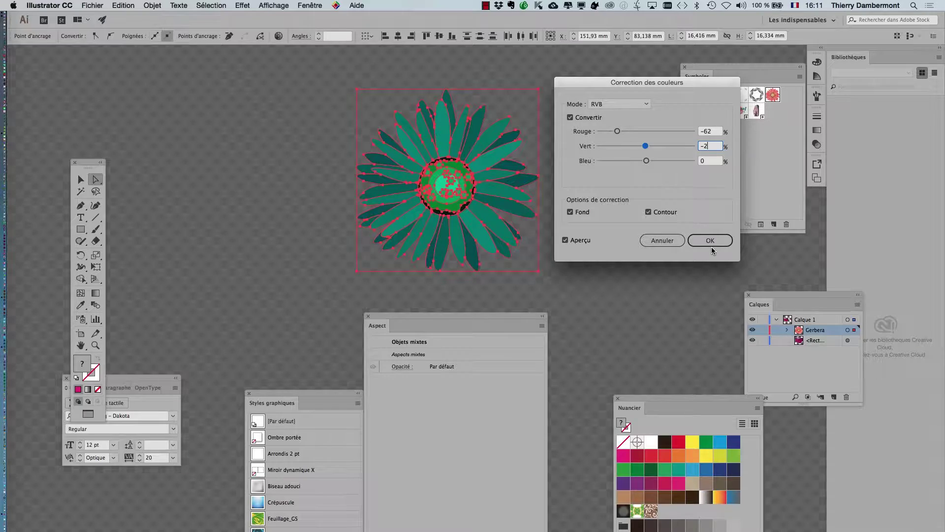
left_click(711, 247)
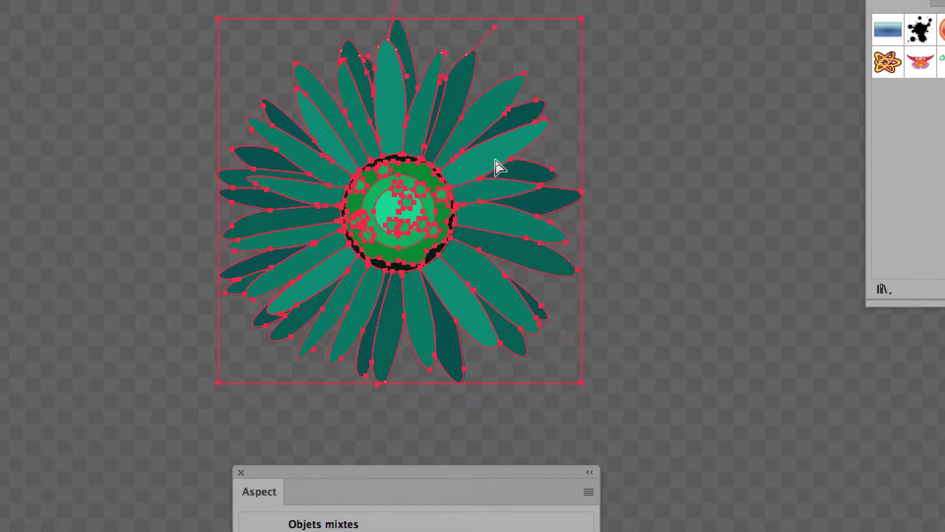
left_click_drag(495, 162, 542, 168)
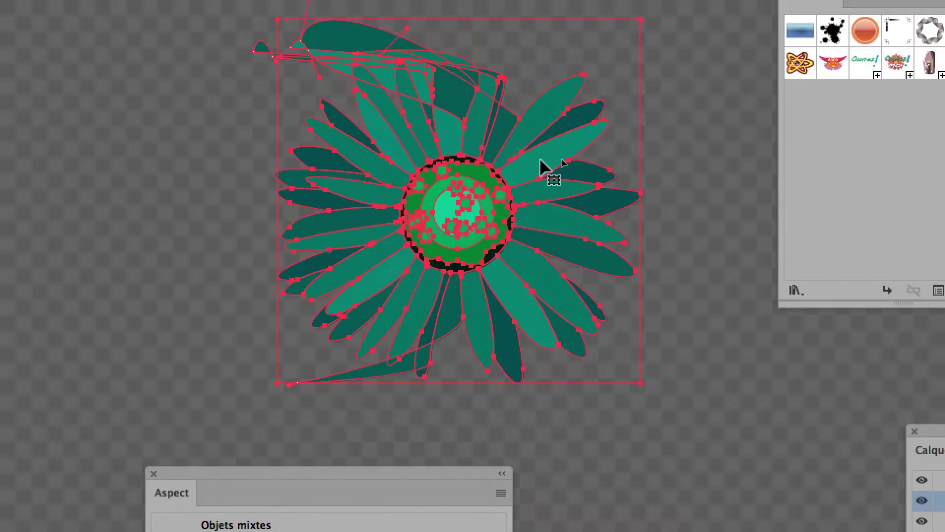
key("super+z")
left_click(566, 167)
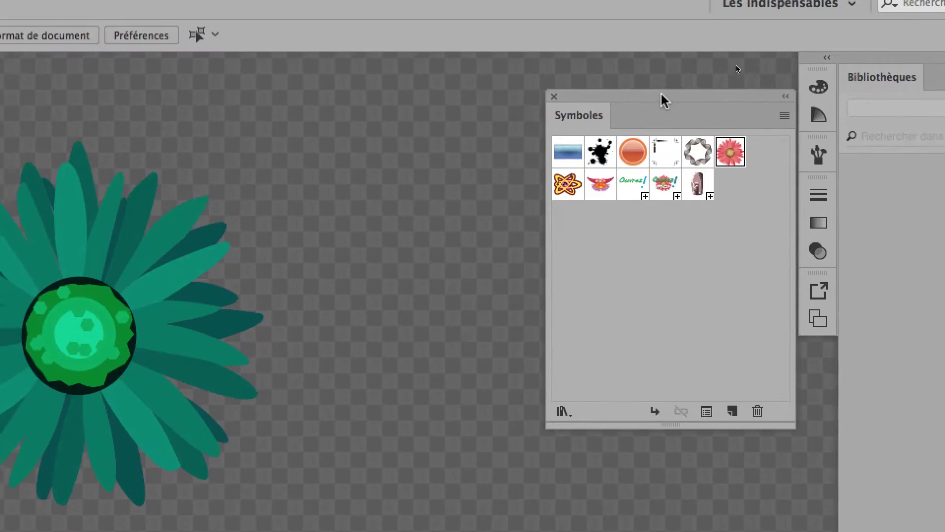
Bring the symbol collection next to the green flower and duplicate the Gerbera symbol
left_click_drag(812, 17, 588, 32)
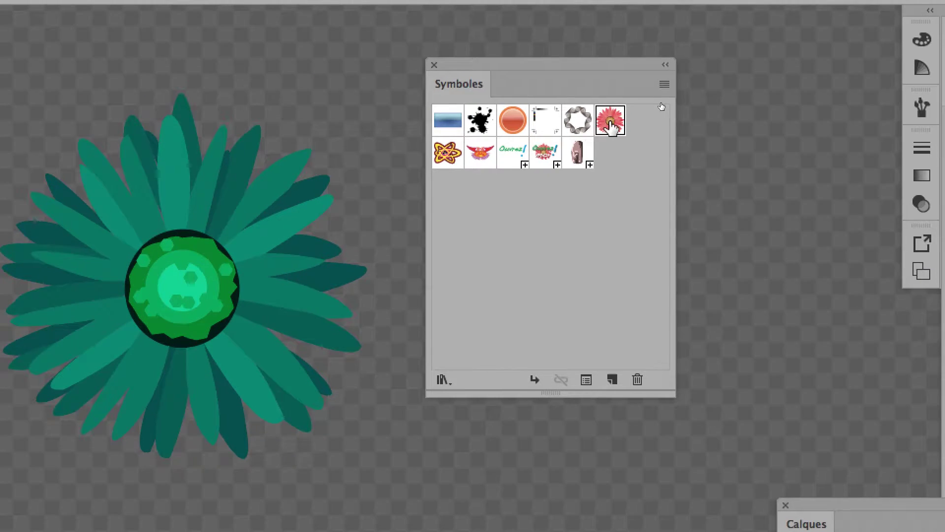
left_click_drag(840, 70, 842, 81)
left_click_drag(610, 129, 610, 371)
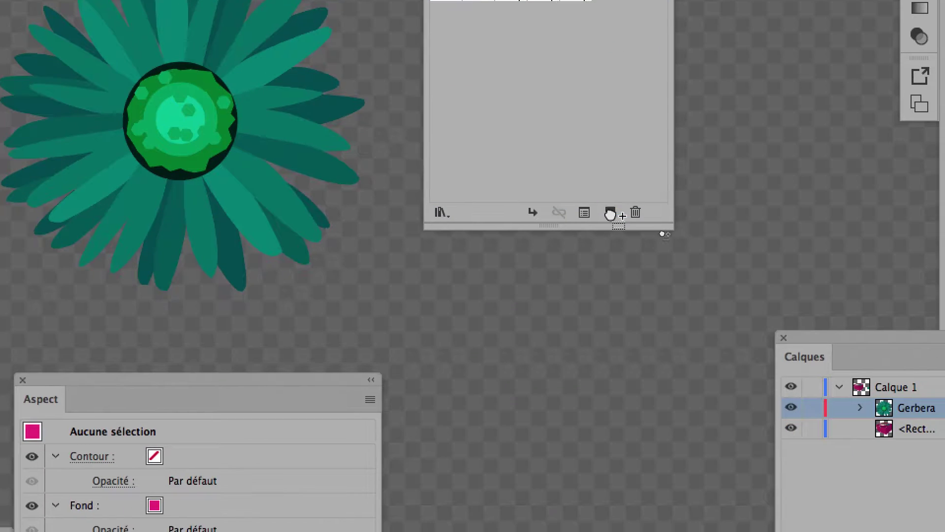
left_click_drag(611, 214, 611, 214)
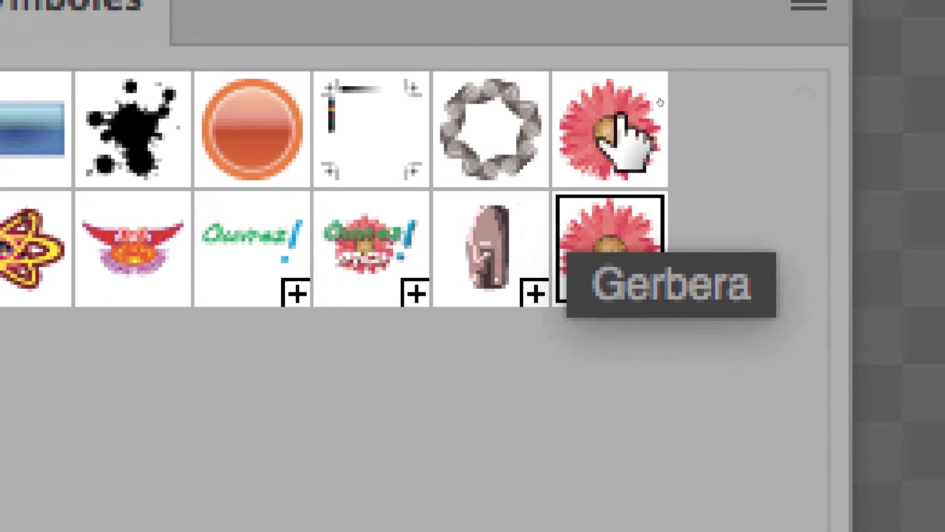
left_click(812, 12)
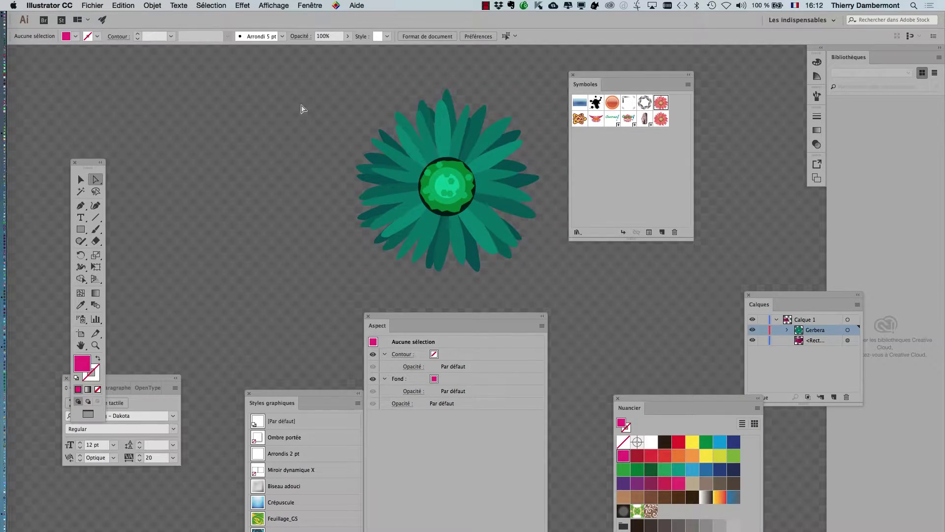
left_click_drag(302, 108, 481, 240)
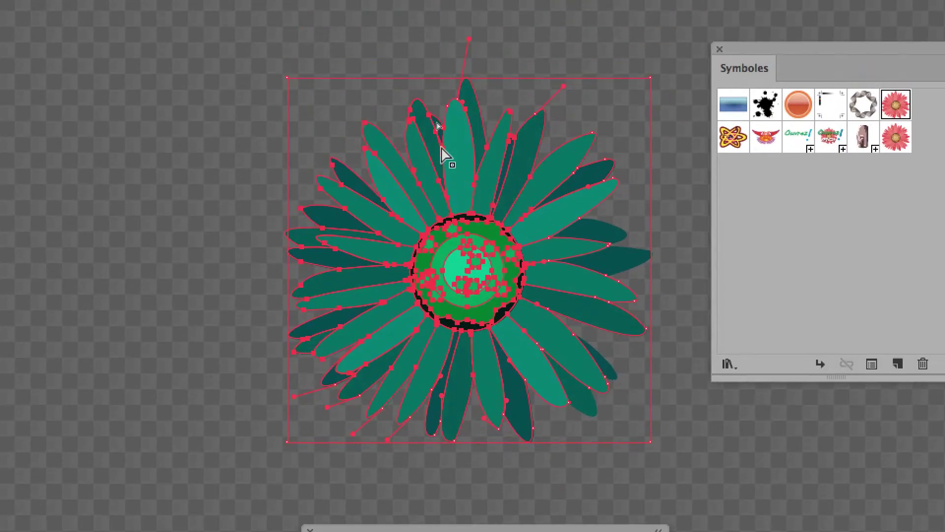
key("super+shift+a")
left_click_drag(442, 124, 458, 154)
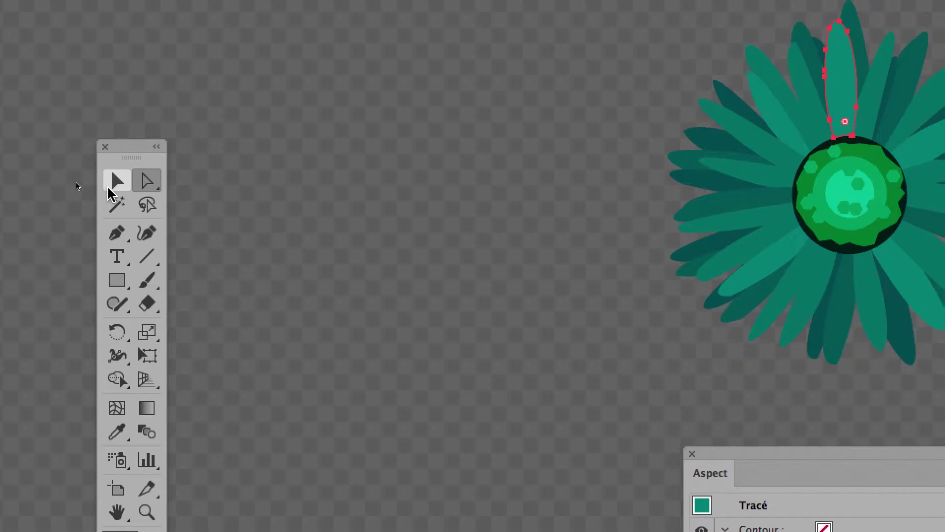
Select the whole green flower and redefine the original Gerbera symbol with it
left_click(110, 188)
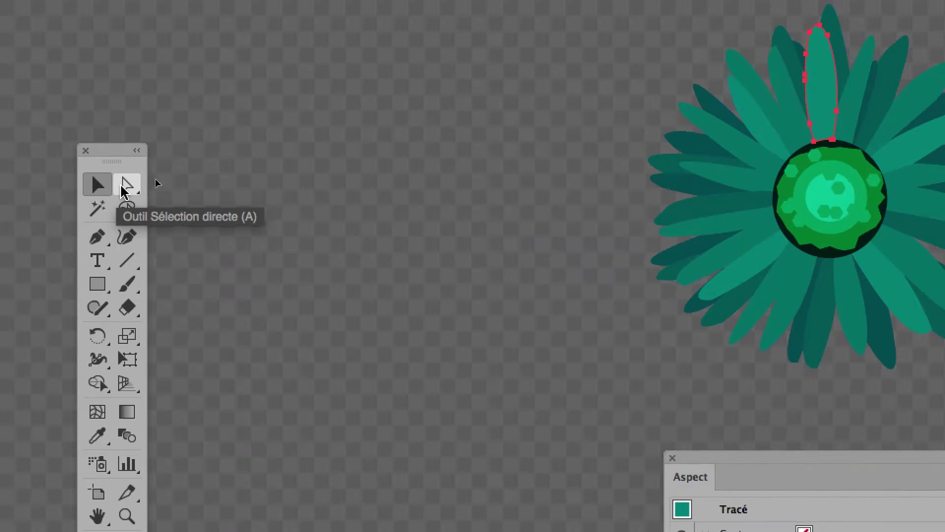
key("super+shift+a")
left_click(331, 165)
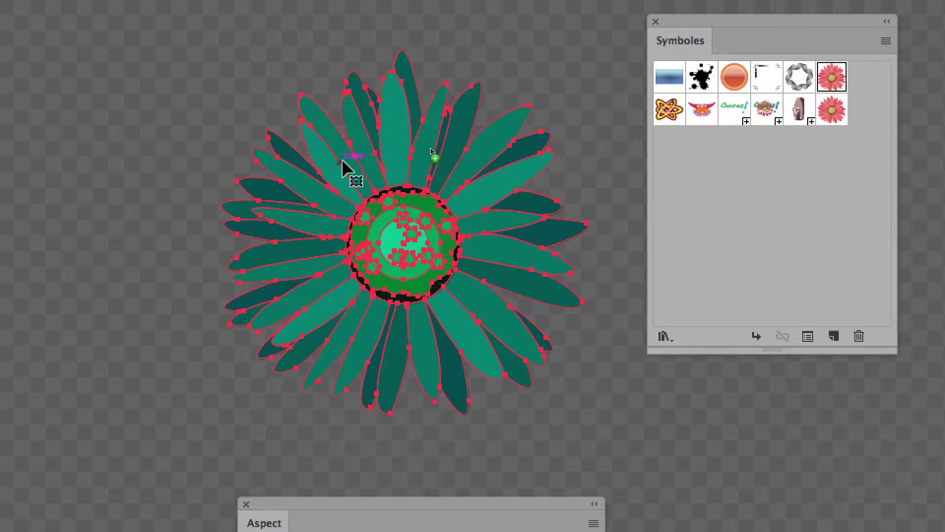
left_click_drag(376, 173, 852, 106)
mouse_move(510, 142)
left_mouse_down()
mouse_move(517, 125)
mouse_move(512, 134)
left_mouse_up()
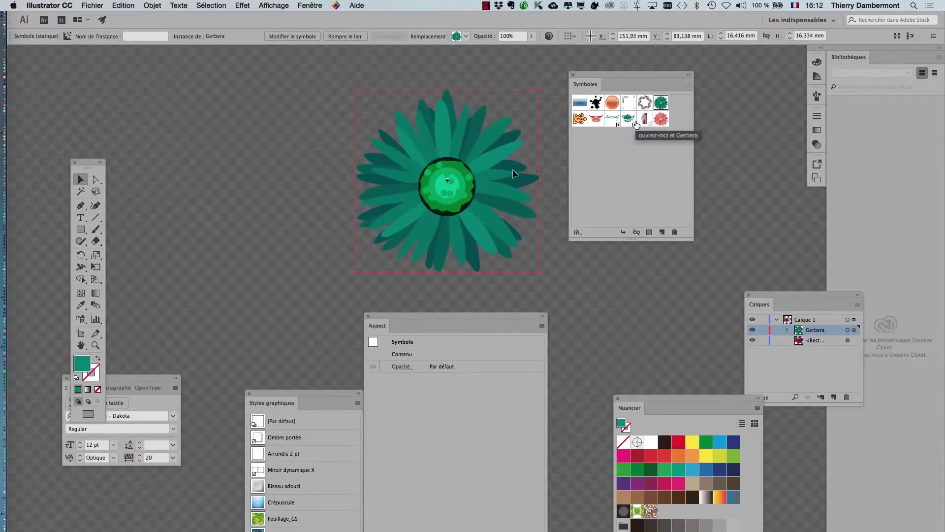
Examine the flower artwork mapped on the box's lid, both up close and with the whole box in view
scroll(124, 247, "down", 3)
left_click_drag(160, 176, 531, 198)
scroll(173, 111, "up", 4)
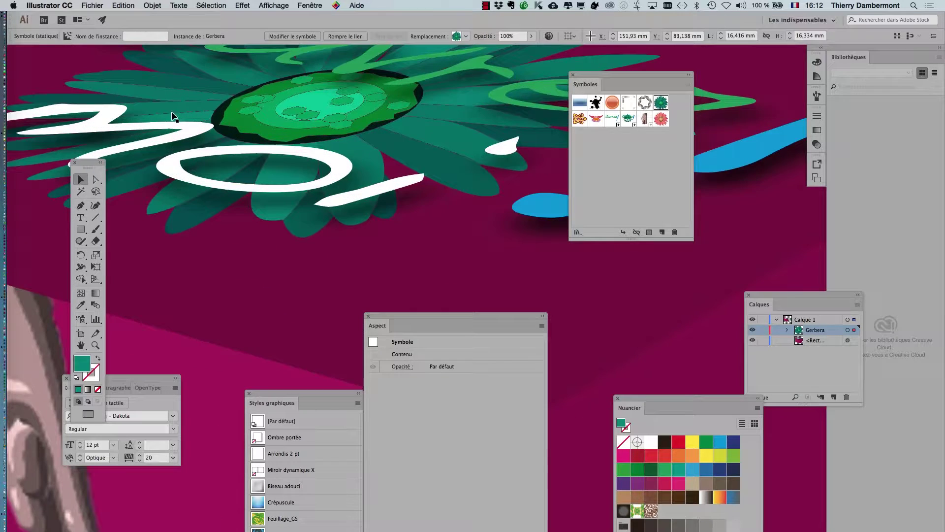
scroll(173, 113, "down", 3)
scroll(174, 118, "down", 2)
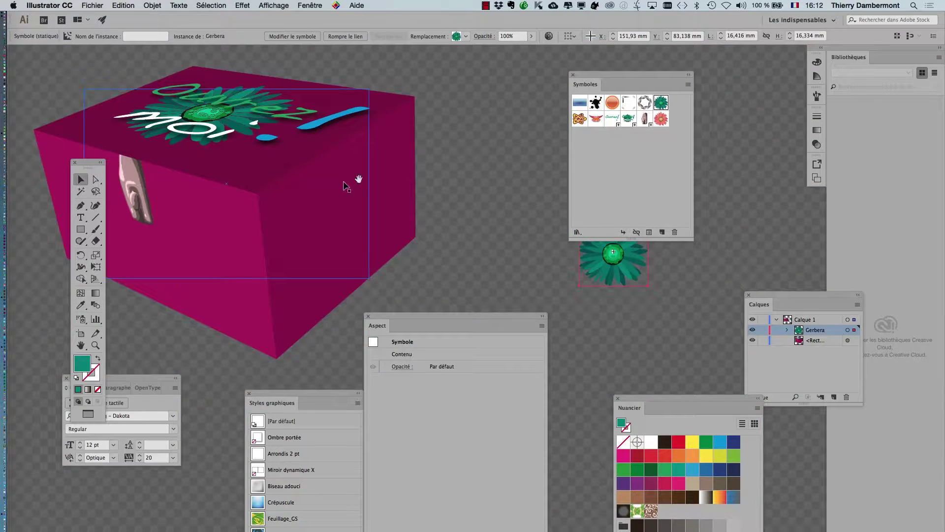
left_click_drag(428, 170, 456, 149)
scroll(445, 205, "down", 4)
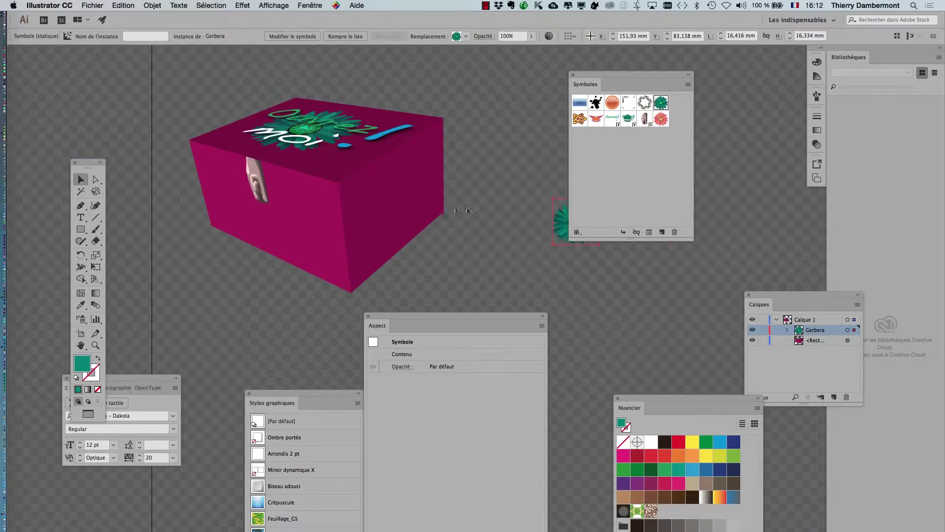
Save the document as a new version named la 3D basique - 05.ai with the default Illustrator CC options
left_click(92, 5)
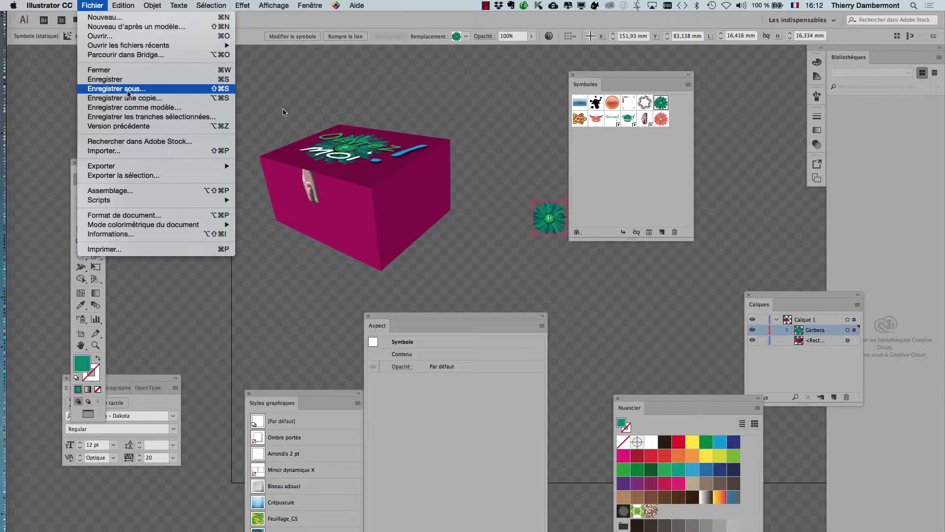
left_click(128, 93)
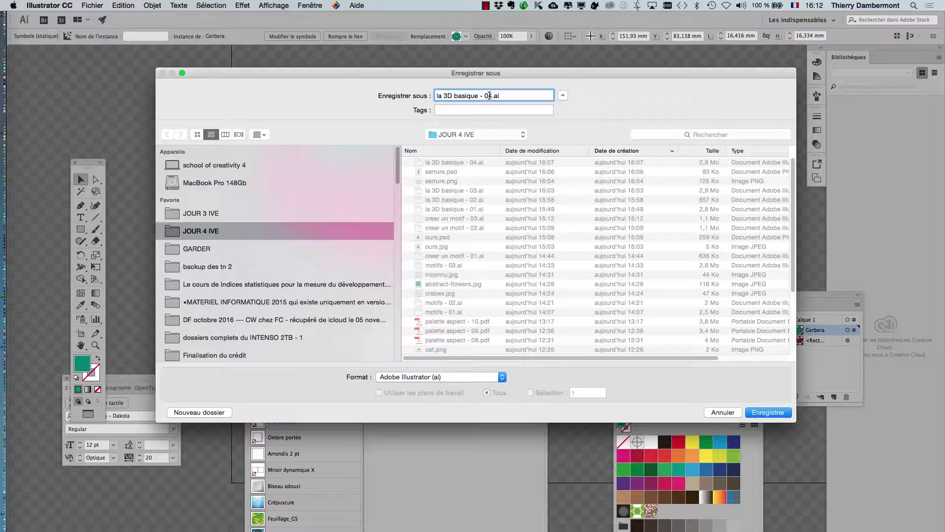
type("5")
left_click(767, 412)
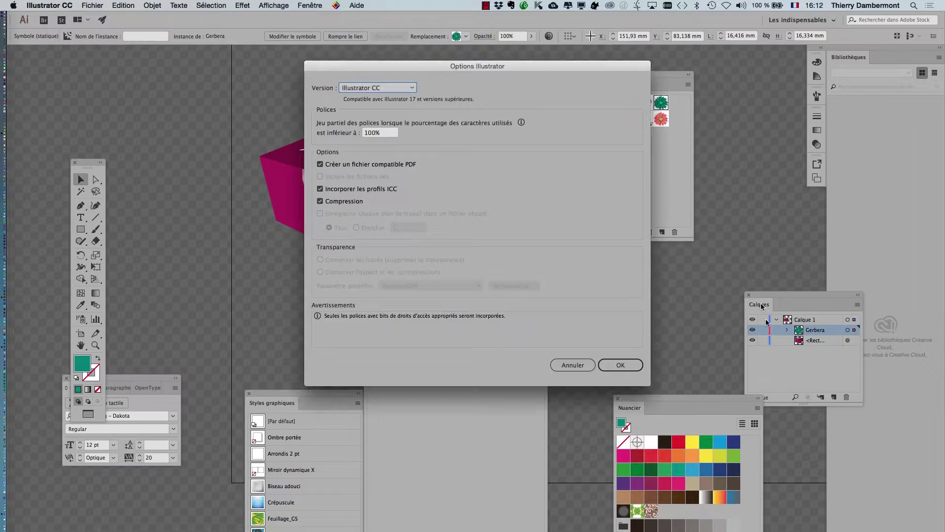
left_click(621, 364)
Delete the green flower instance beside the box
scroll(458, 211, "down", 2)
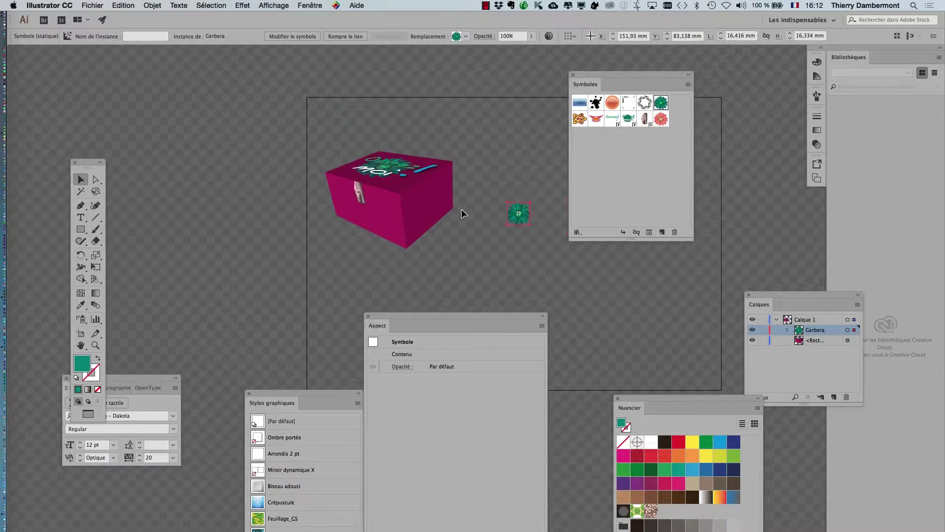
left_click_drag(419, 186, 260, 145)
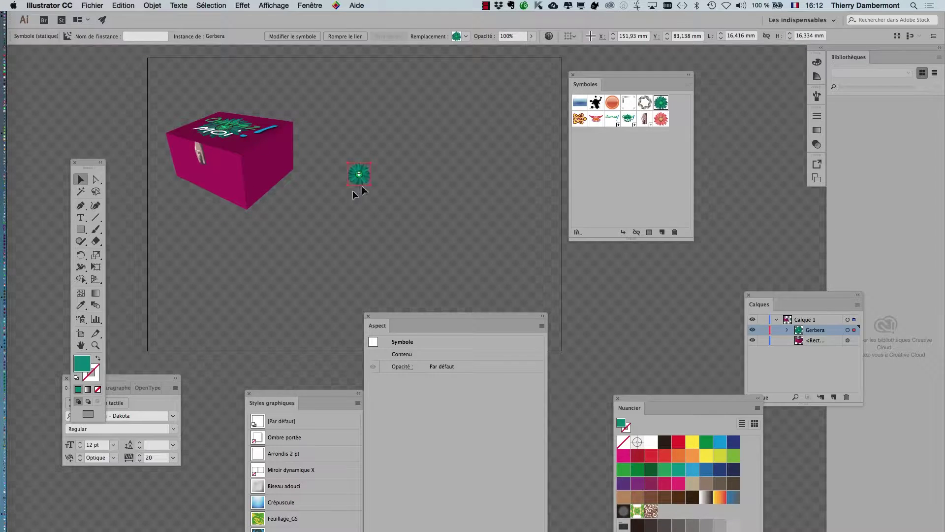
scroll(353, 193, "up", 3)
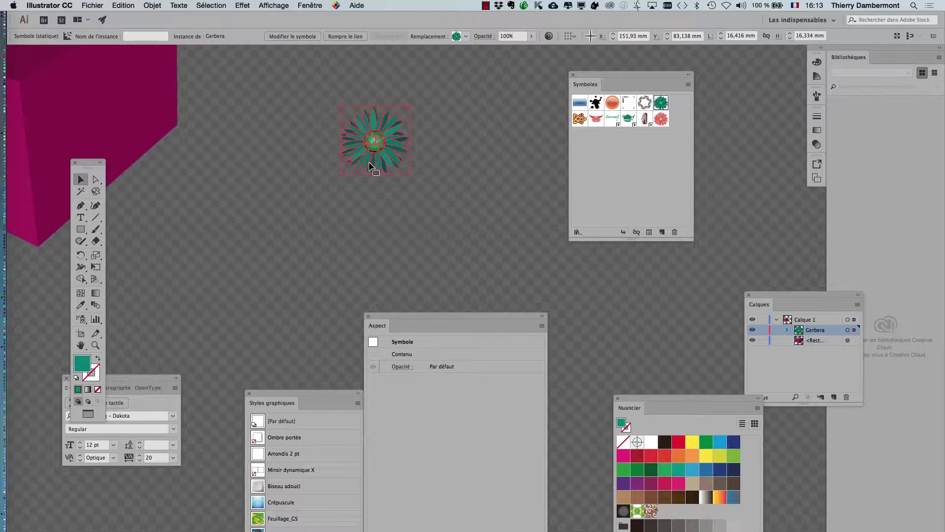
key("Delete")
Hide the side panels, show the rulers and place a vertical guide at about X 196 mm
scroll(370, 166, "down", 2)
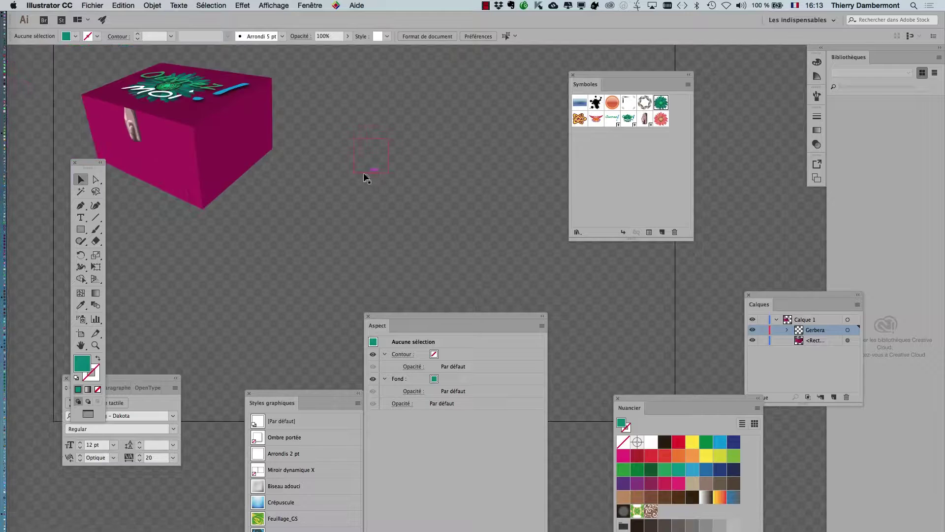
key("super+r")
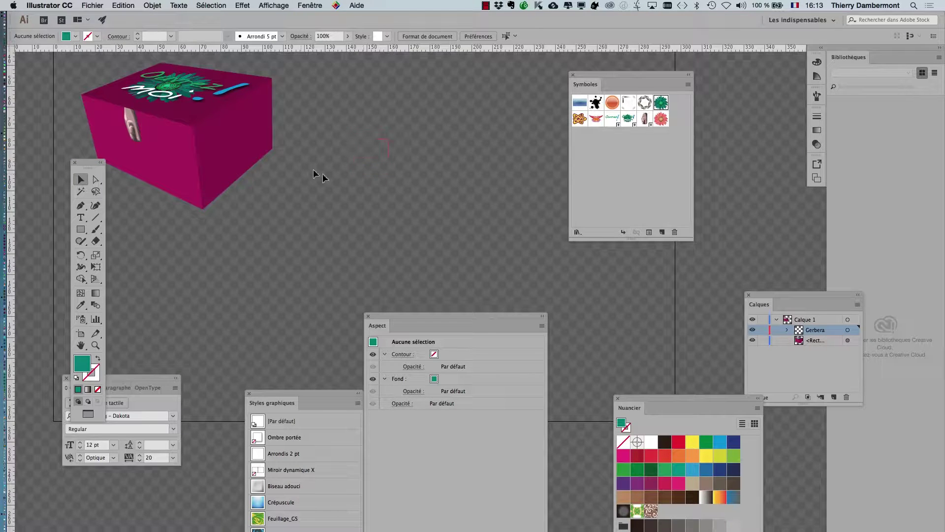
key("shift+Tab")
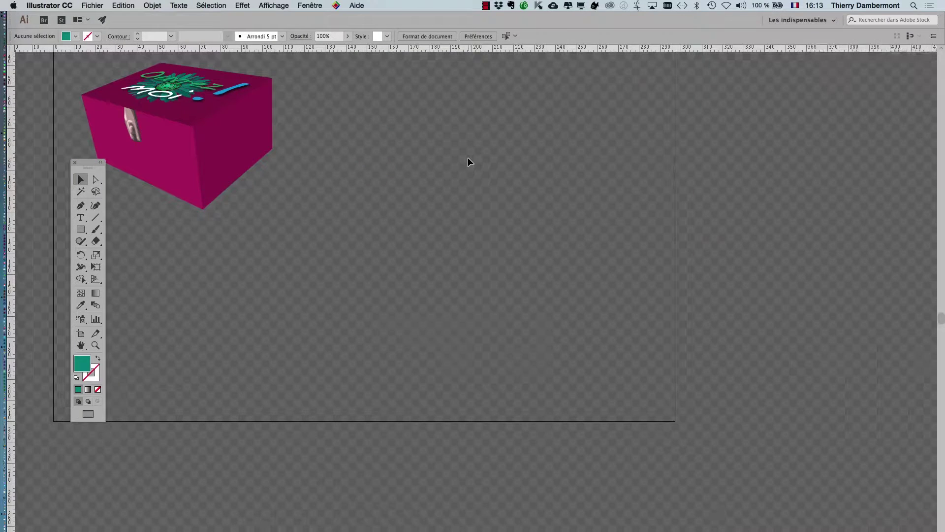
left_click_drag(366, 253, 390, 260)
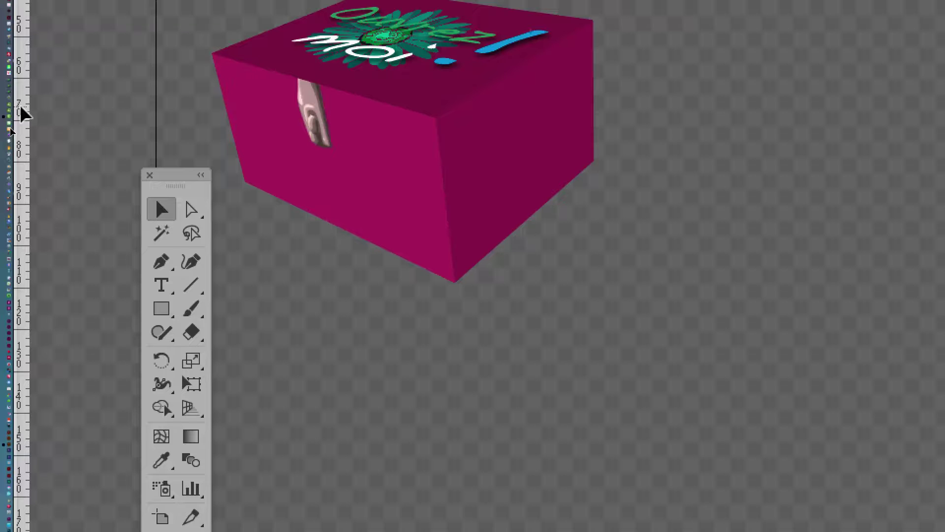
left_click_drag(21, 107, 350, 144)
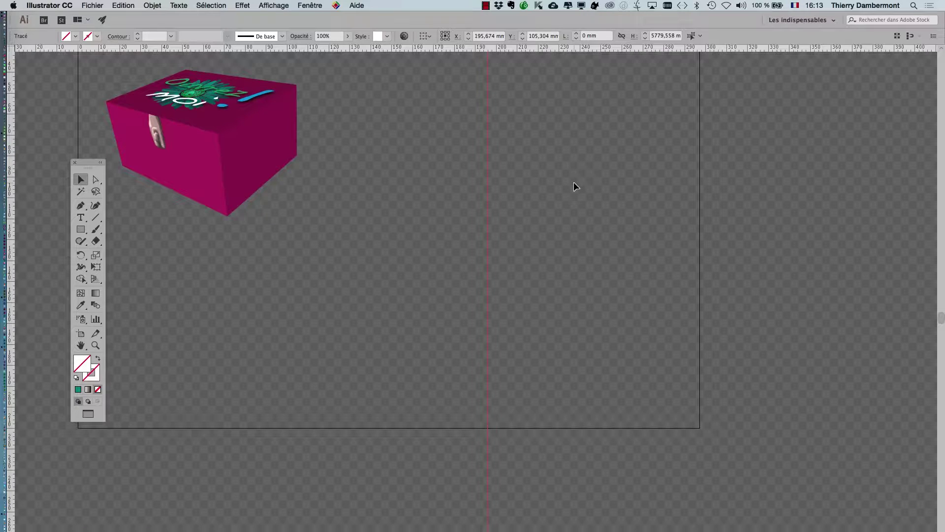
Show the Layers panel, place it beside the artboard and widen it so the sublayer names are readable
left_click(310, 5)
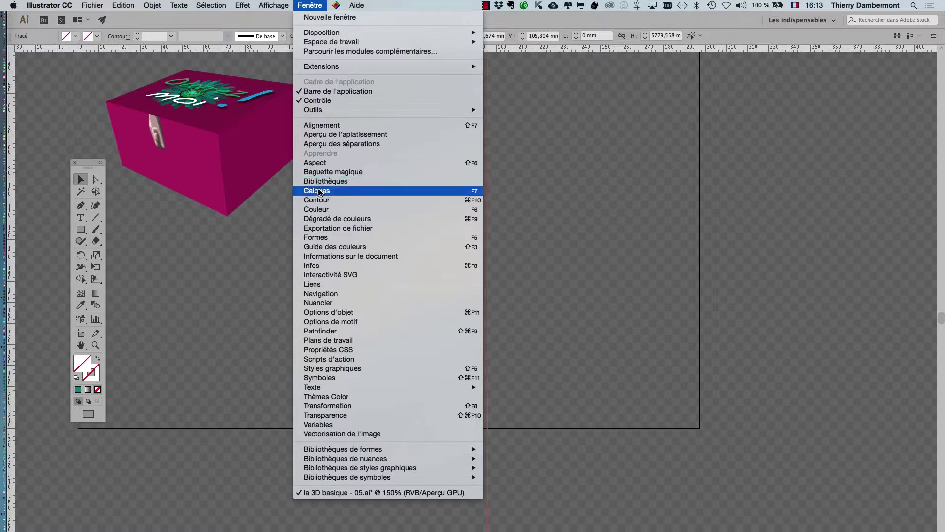
left_click(320, 191)
left_click_drag(790, 306, 625, 147)
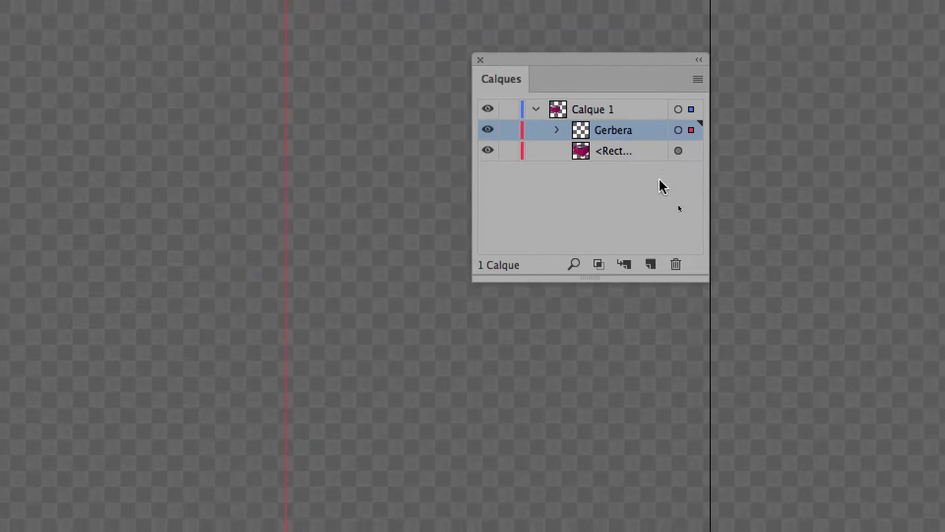
left_click_drag(676, 214, 906, 288)
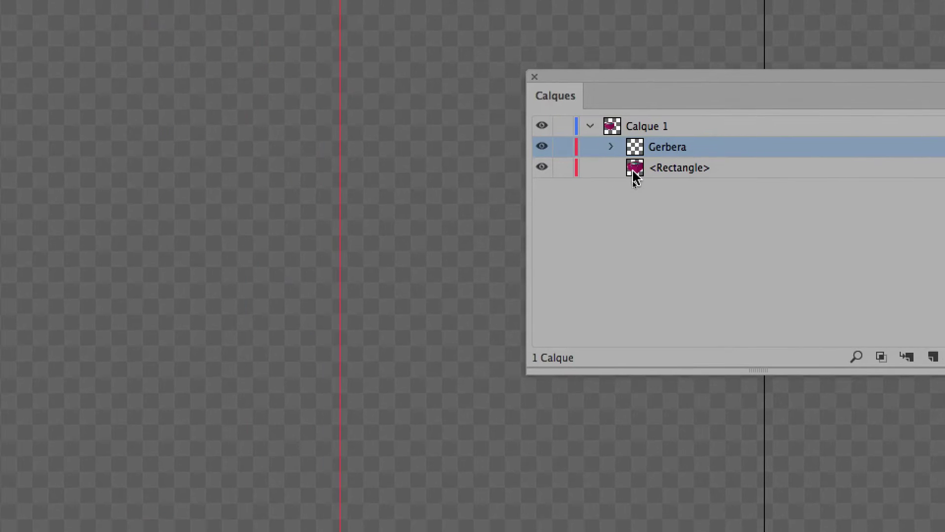
Expand the Gerbera sublayer and lock the vertical guide inside it
left_click(528, 67)
left_click(732, 182)
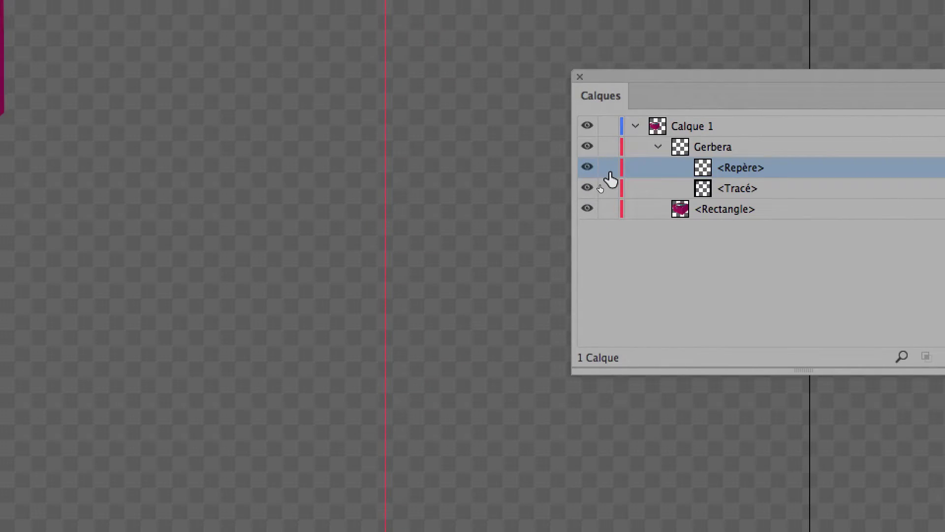
left_click(500, 166)
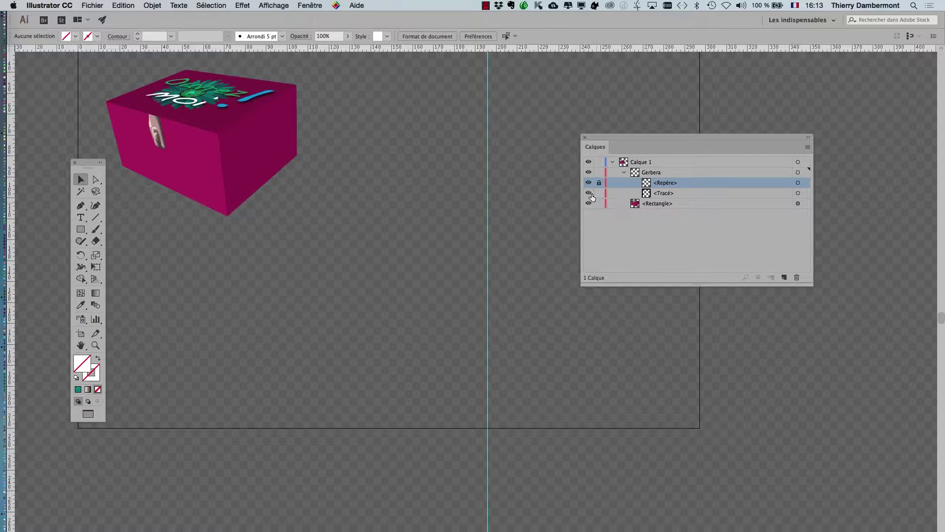
Toggle the visibility of the Gerbera sublayer and the rectangle to check their contents, and delete the Gerbera sublayer
scroll(502, 203, "down", 5)
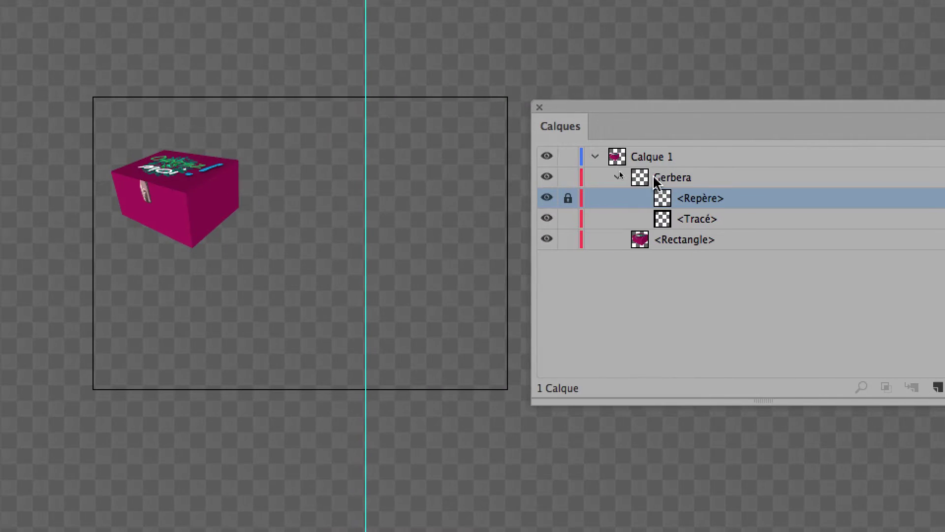
left_click(530, 193)
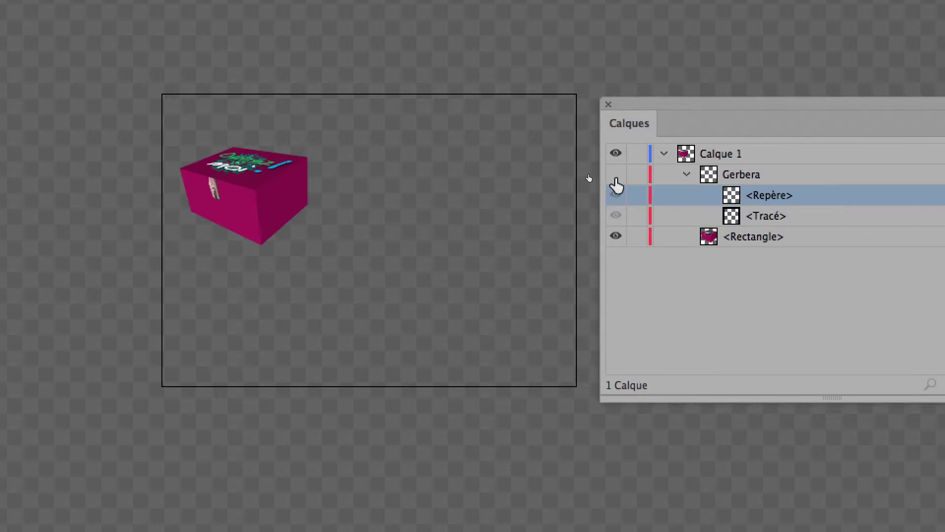
left_click(629, 174)
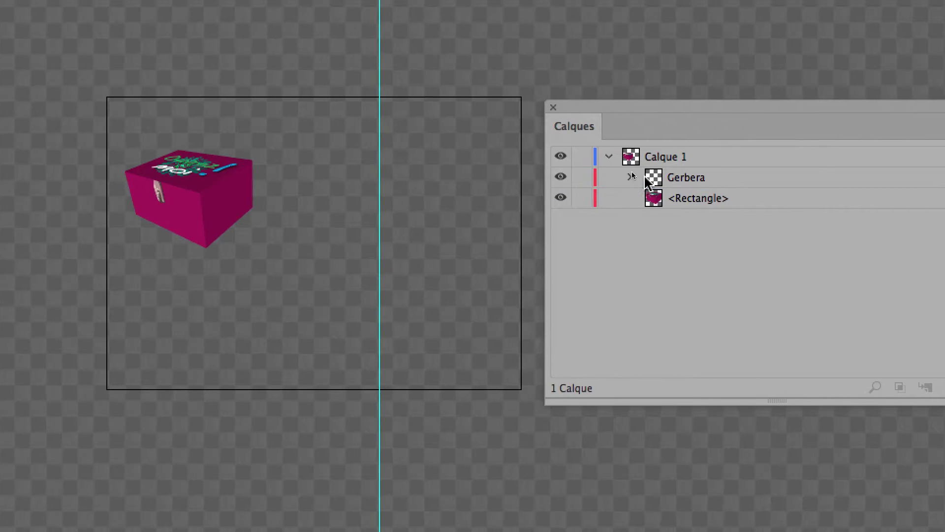
left_click(664, 173)
left_click(571, 187)
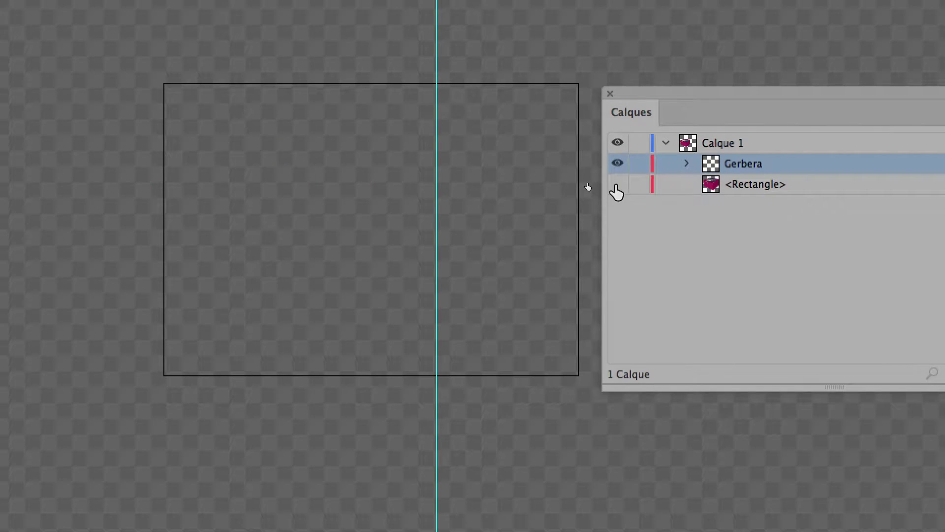
left_click(571, 187)
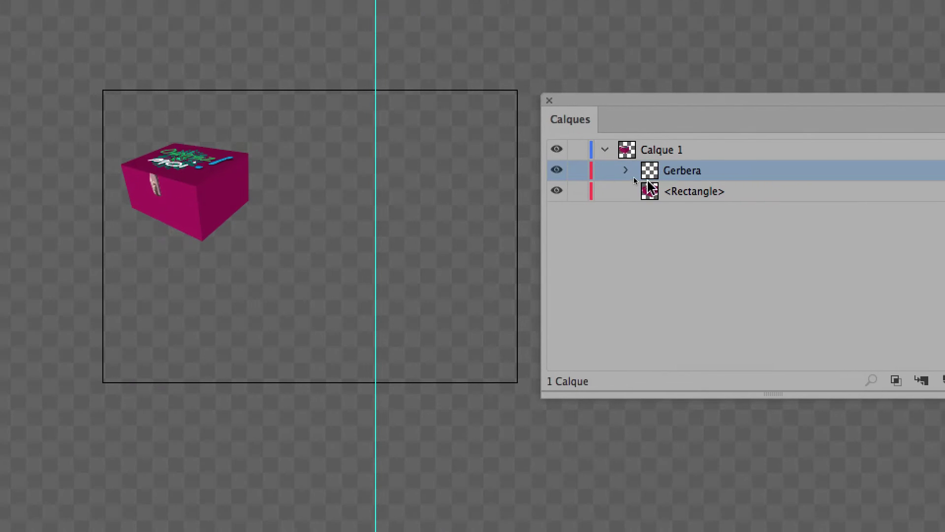
left_click_drag(784, 173, 802, 164)
left_click_drag(681, 181, 912, 389)
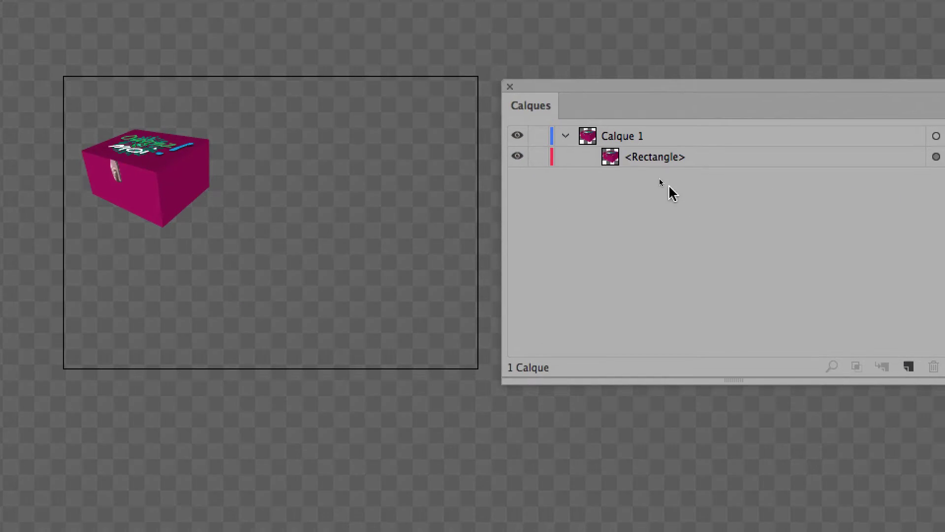
Make Calque 1 the active layer, place a new vertical guide at about X 197 mm and lock it
left_click(562, 98)
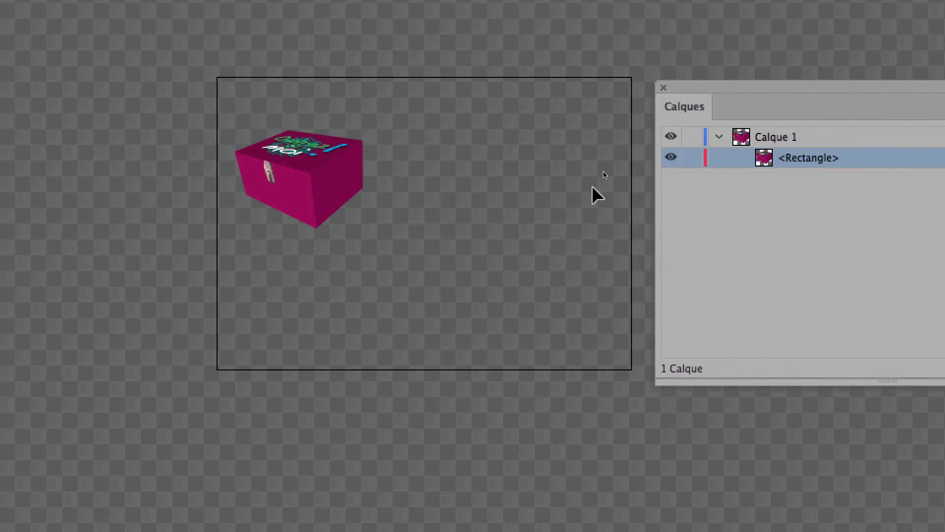
left_click(832, 138)
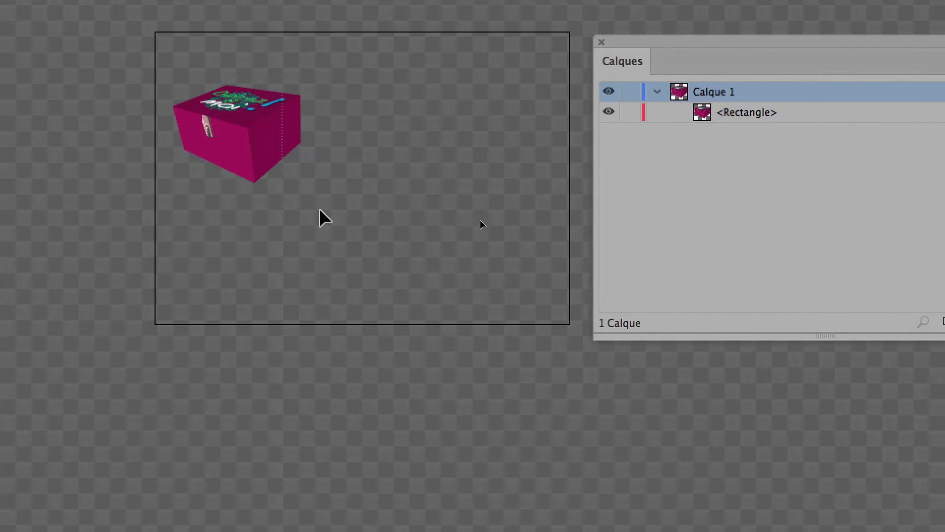
left_click_drag(357, 208, 358, 209)
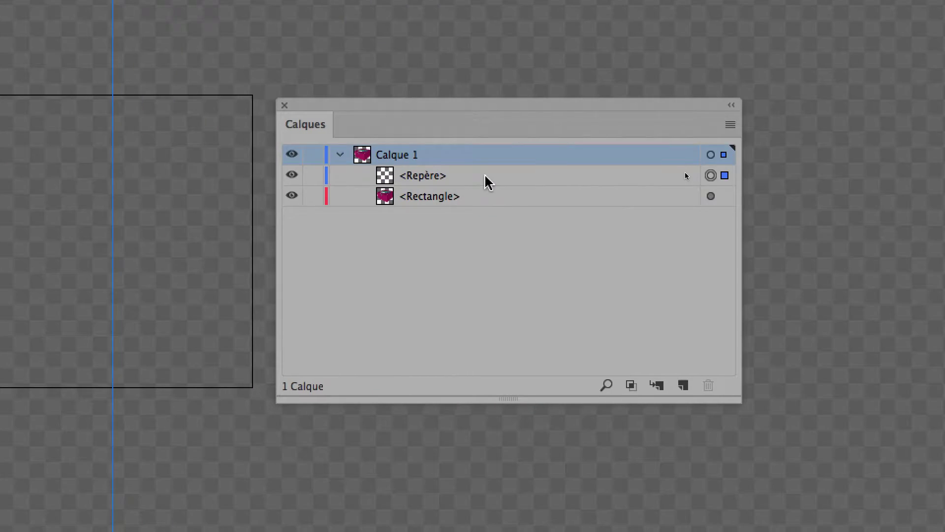
left_click(731, 115)
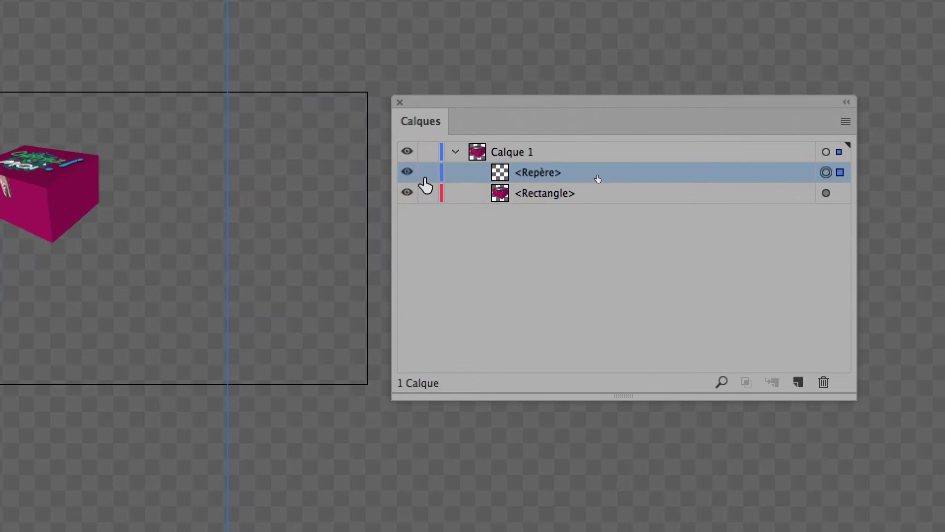
left_click(313, 175)
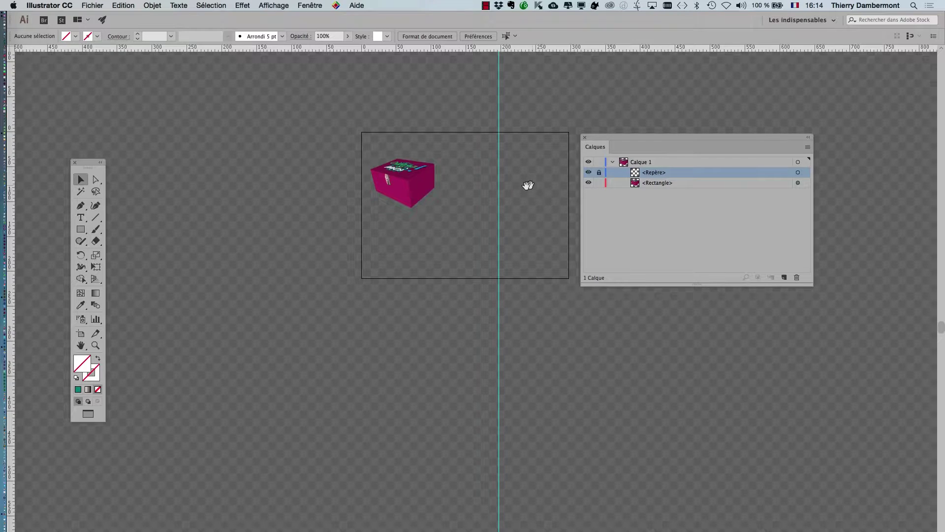
Start a Pen path on the guide at about Y 41 mm with a horizontal segment to a smooth point near X 206 mm
left_click_drag(528, 185, 391, 206)
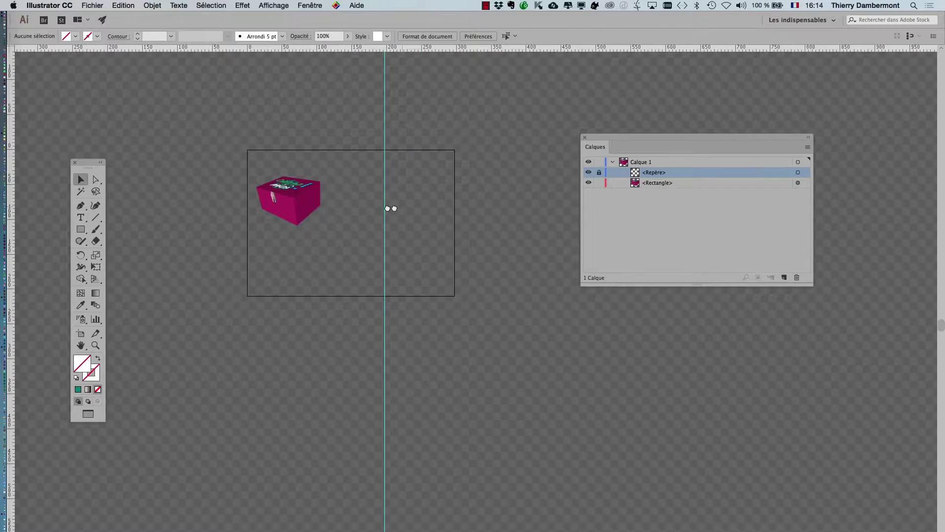
scroll(337, 175, "up", 1)
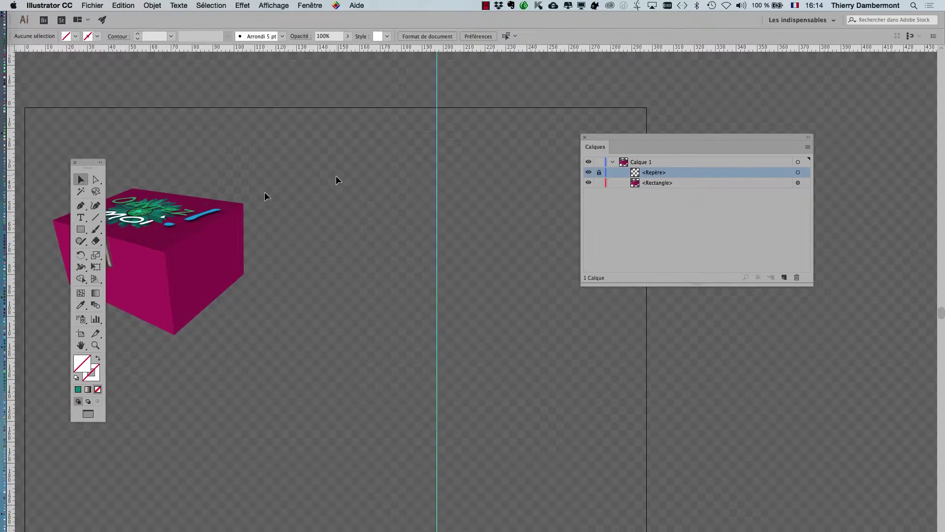
left_click_drag(613, 148, 650, 143)
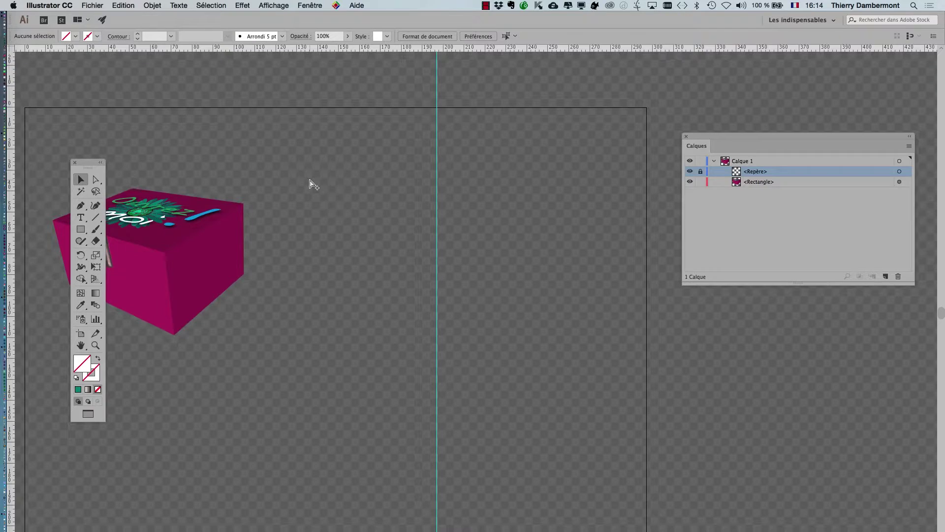
left_click(82, 207)
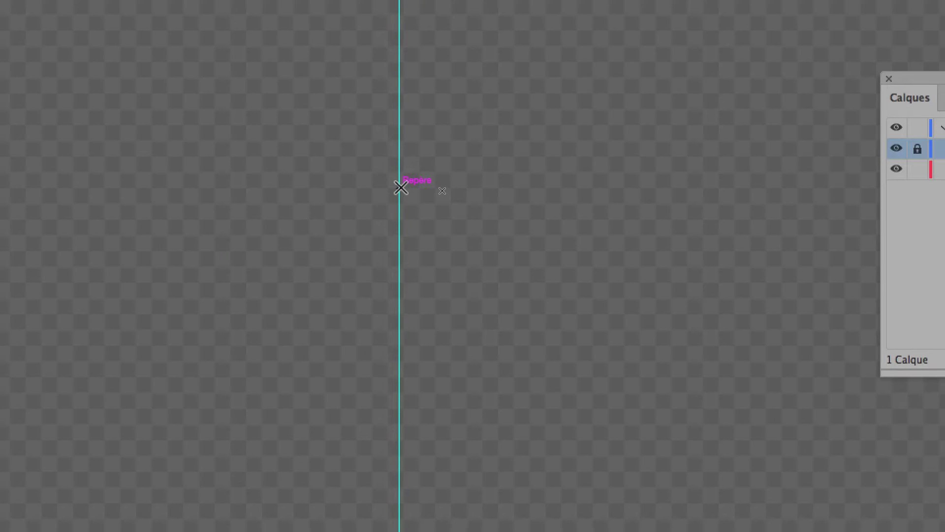
left_click_drag(400, 187, 492, 186)
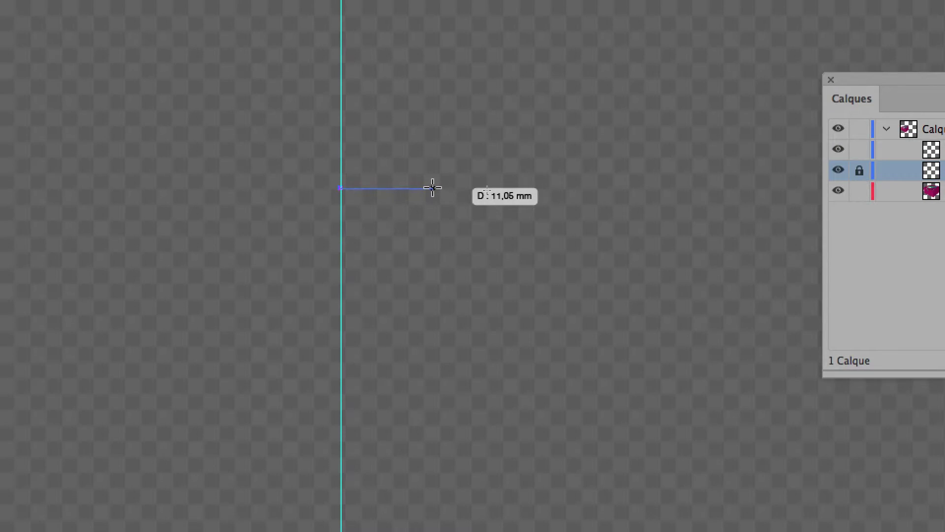
left_click(432, 188)
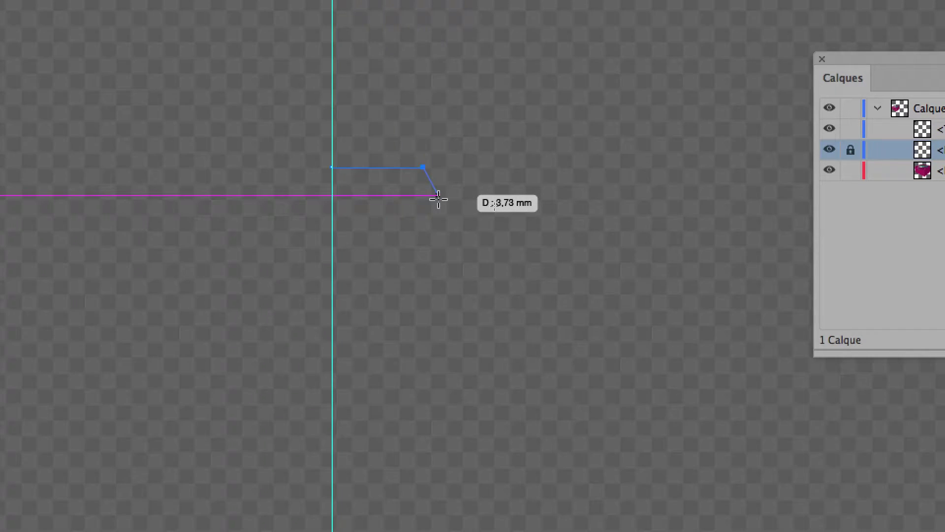
key("super+z")
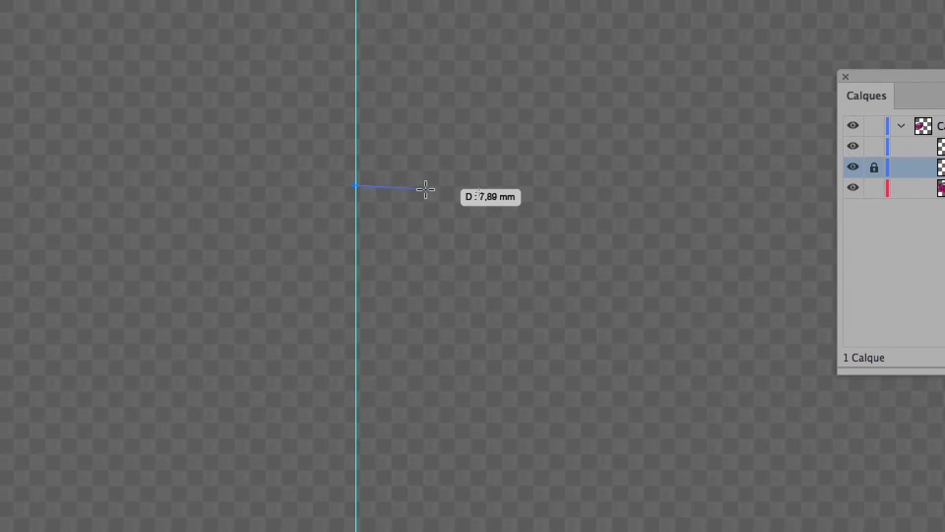
mouse_move(428, 187)
left_mouse_down()
mouse_move(458, 188)
mouse_move(444, 188)
left_mouse_up()
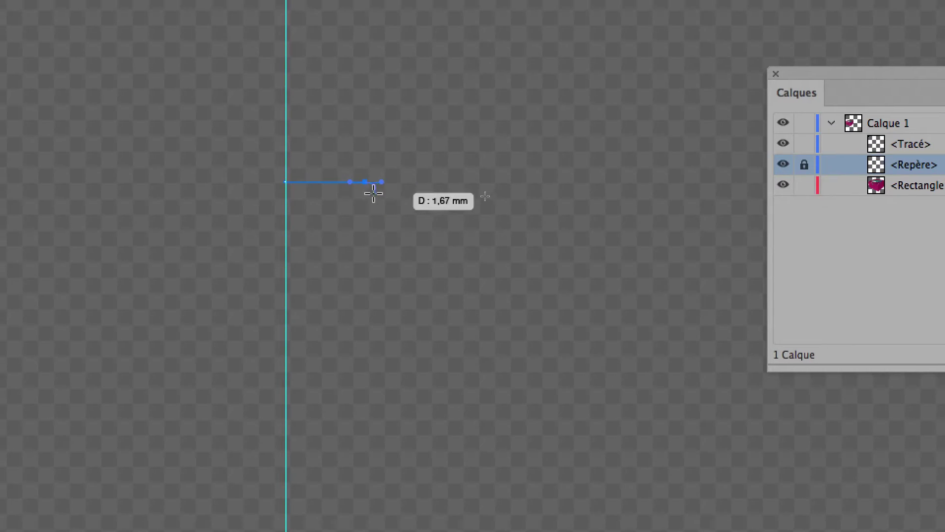
scroll(374, 193, "up", 2)
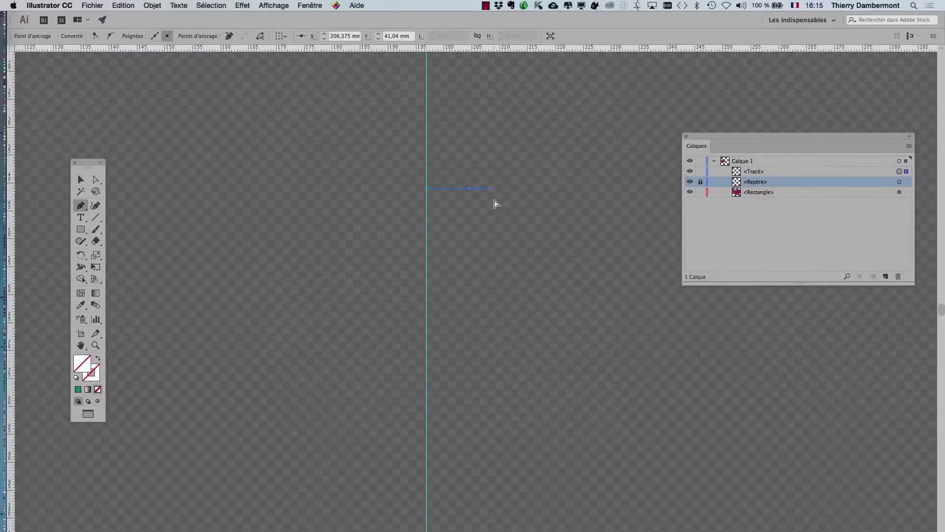
scroll(496, 204, "down", 1)
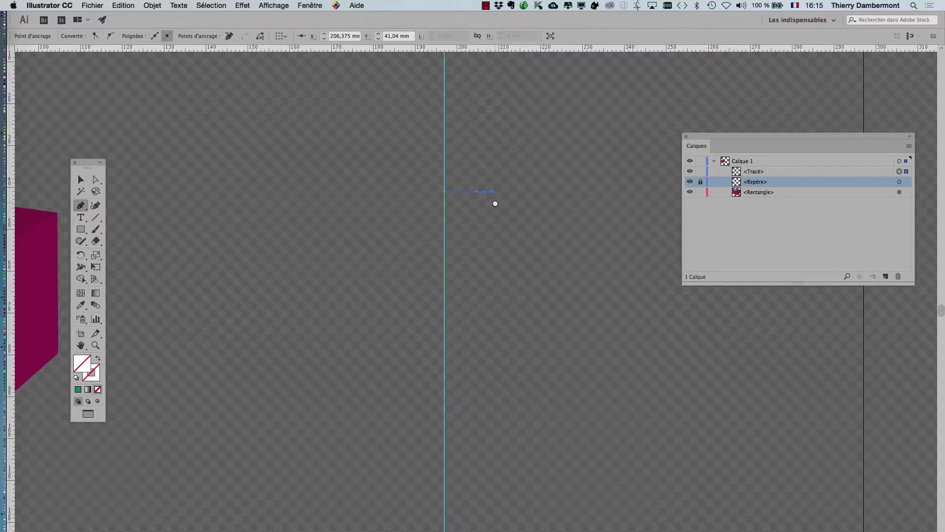
Continue the path as a curved half-vase profile ending on the guide, about 30 mm wide and 80 mm tall, and keep it selected
left_click_drag(495, 203, 463, 139)
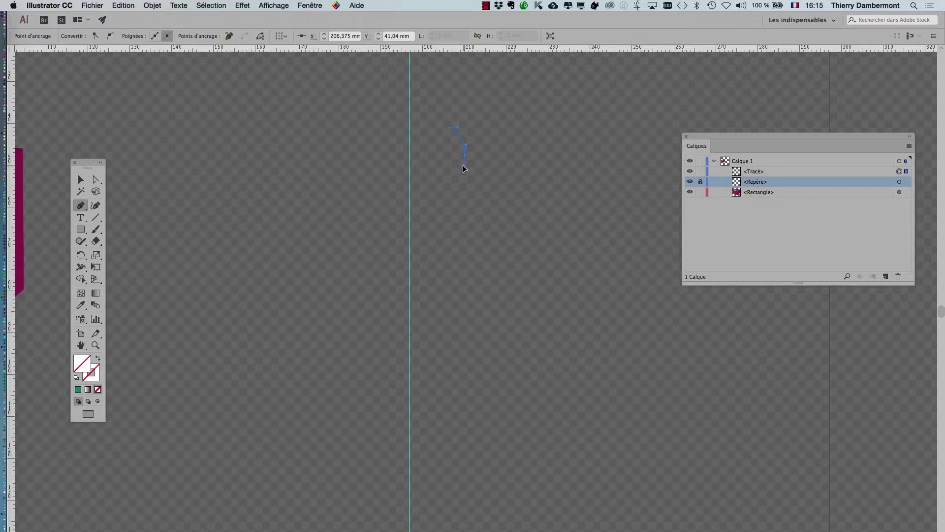
left_click(457, 189)
left_click(464, 212)
left_click(535, 403)
left_click_drag(445, 462, 427, 461)
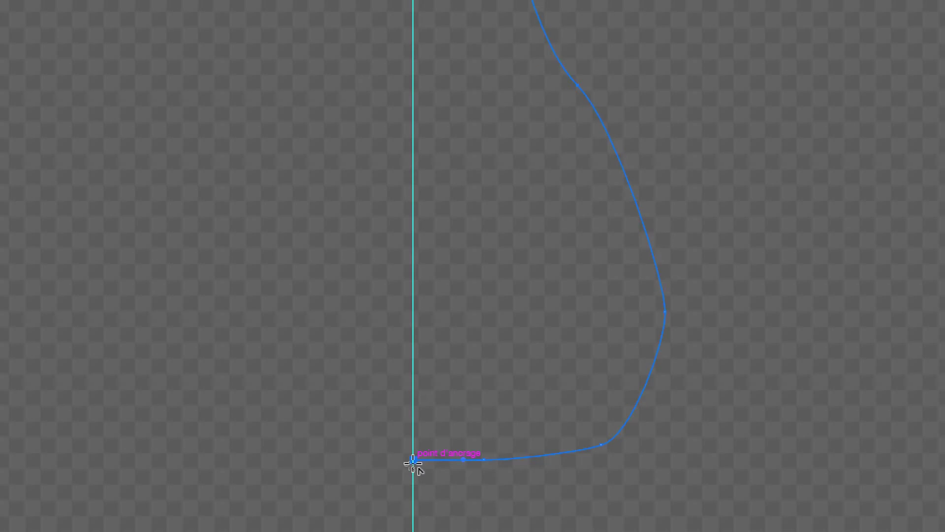
left_click_drag(412, 463, 389, 360)
left_click_drag(393, 418, 392, 418)
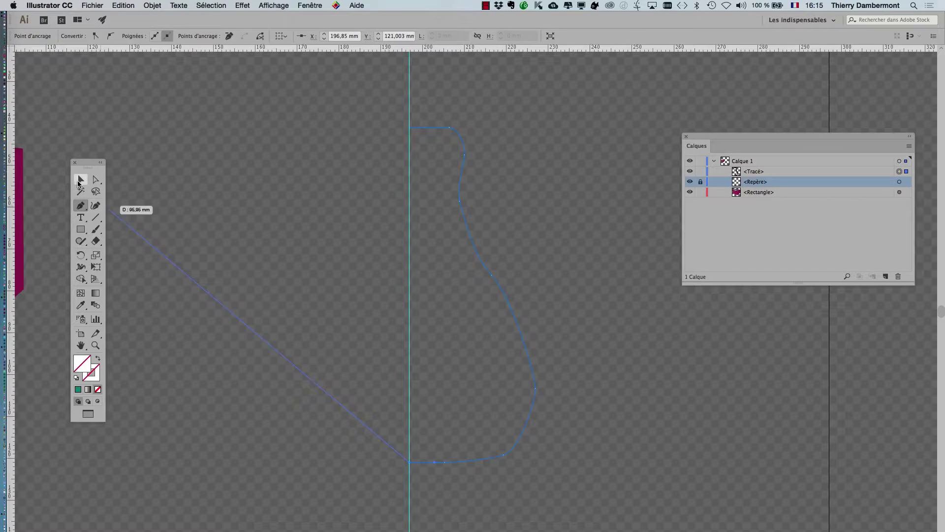
left_click(629, 235)
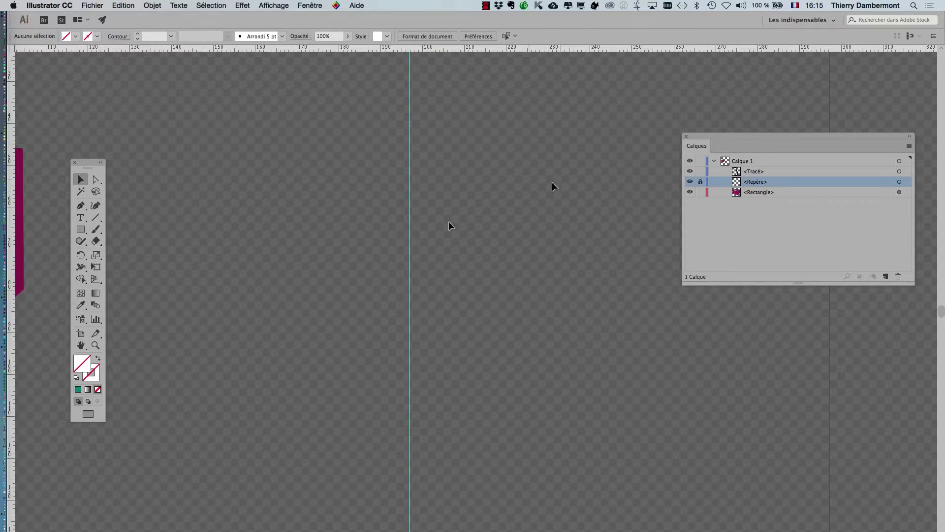
key("super+z")
Show the Swatches panel and fill the half-vase profile with beige after trying the yellow-green and green swatches
left_click_drag(557, 270, 375, 268)
left_click_drag(706, 139, 498, 408)
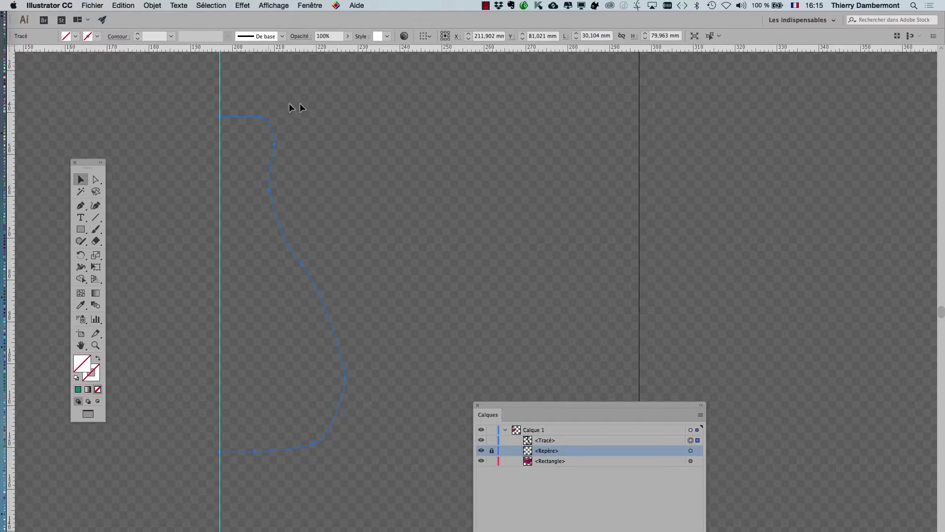
left_click(309, 5)
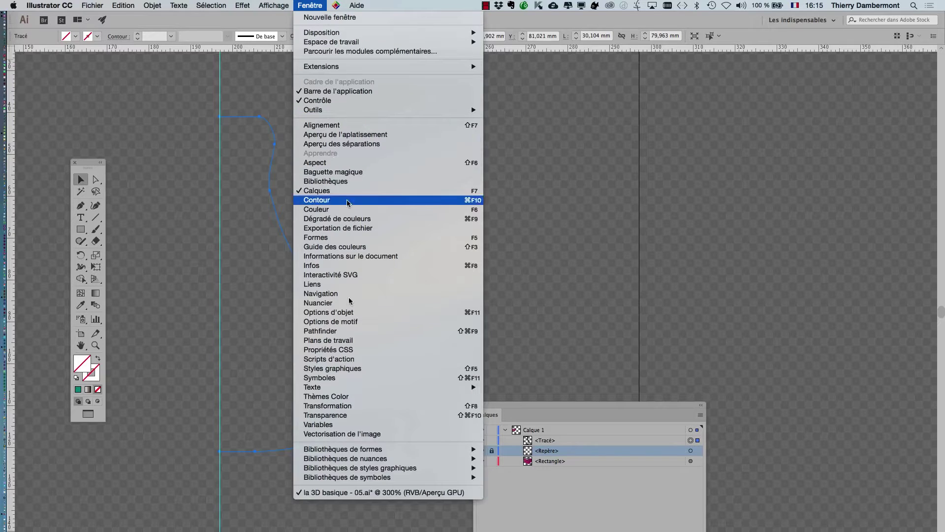
left_click(315, 305)
left_click_drag(684, 431, 509, 84)
left_click(520, 124)
left_click(544, 138)
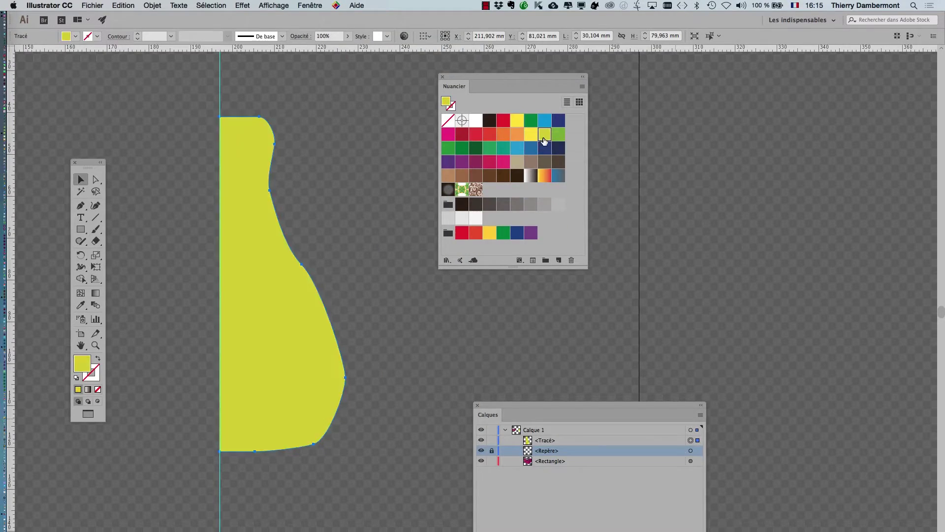
left_click(557, 136)
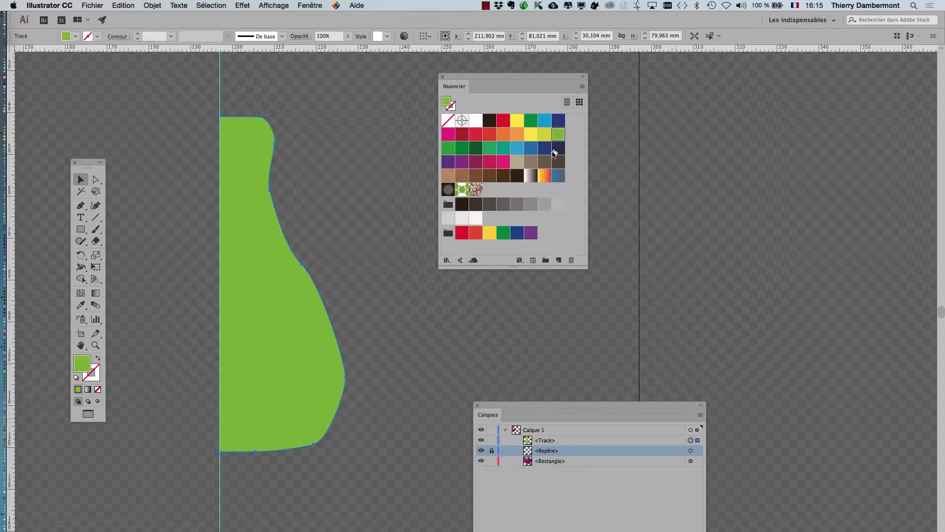
left_click(515, 164)
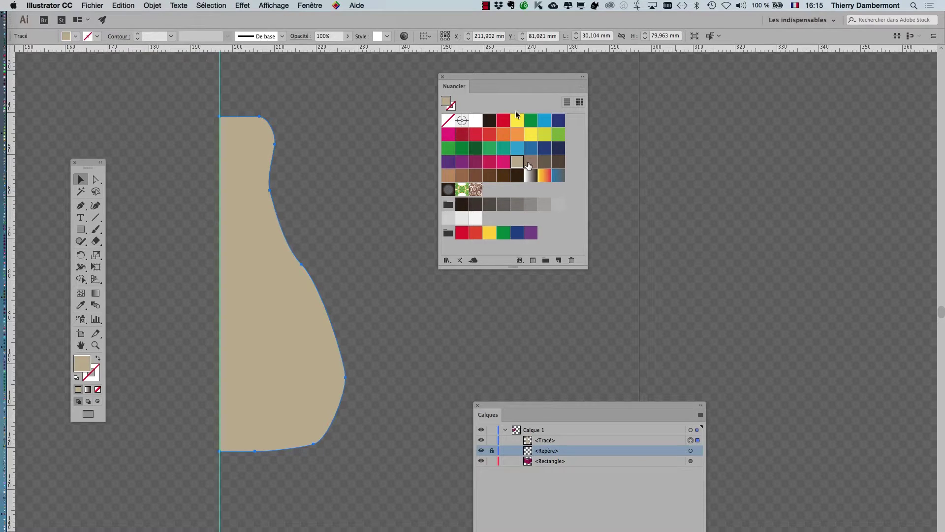
Examine the anchor points and direction handles along the half-vase profile's neck, shoulder and base with the Direct Selection tool
left_click_drag(490, 76, 570, 81)
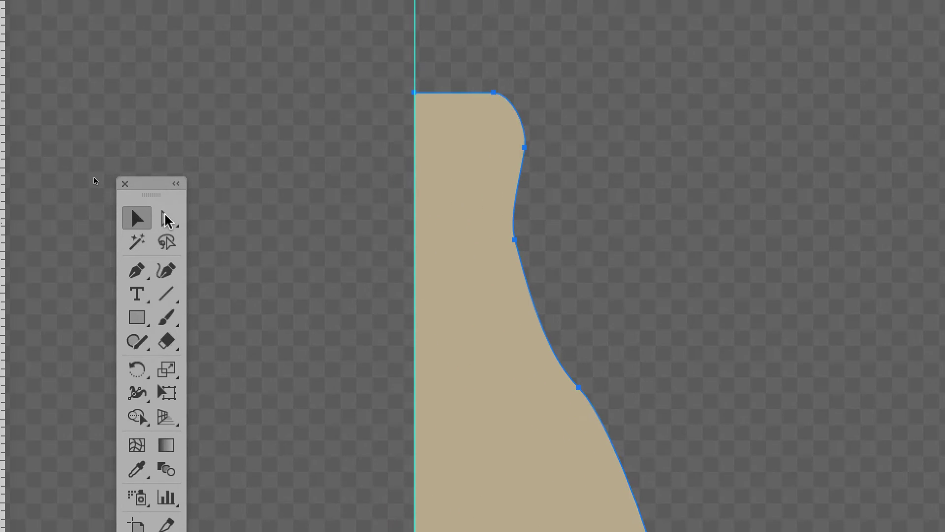
left_click(96, 180)
left_click(562, 331)
scroll(545, 375, "up", 1)
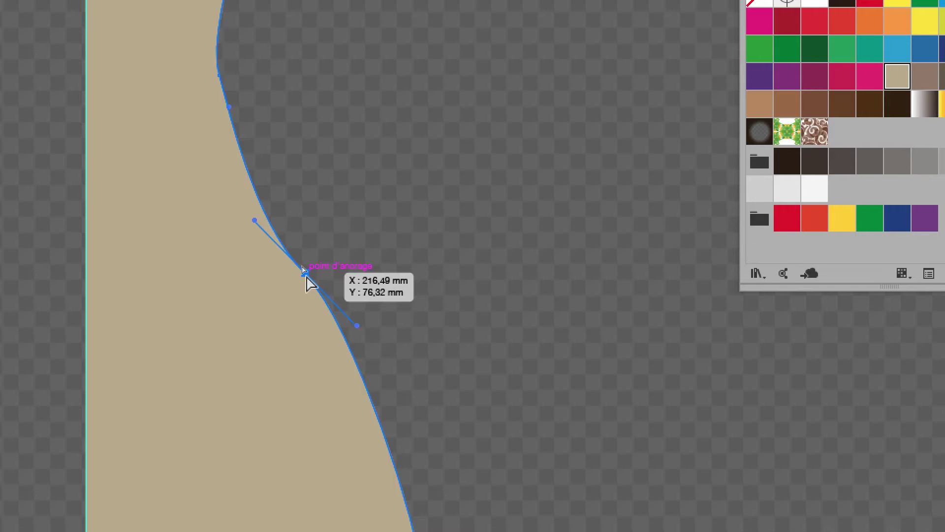
left_click(348, 378)
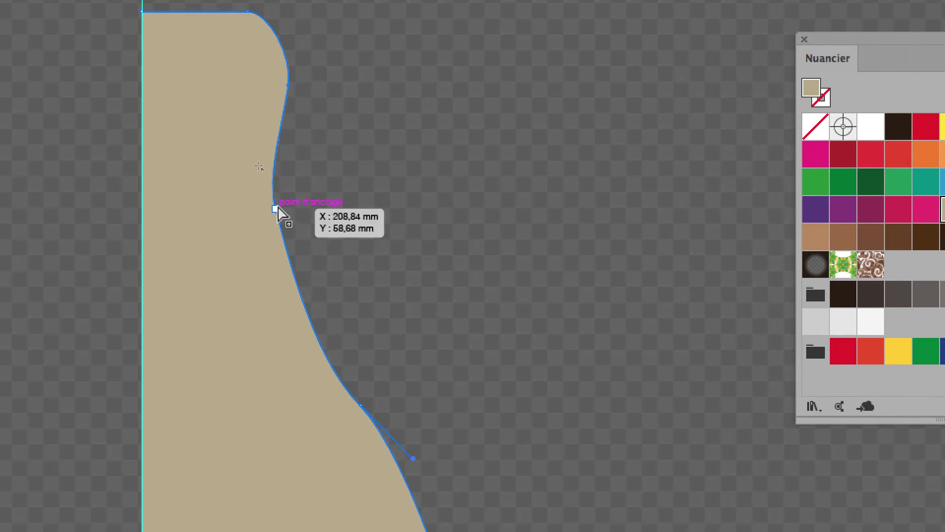
left_click(277, 208)
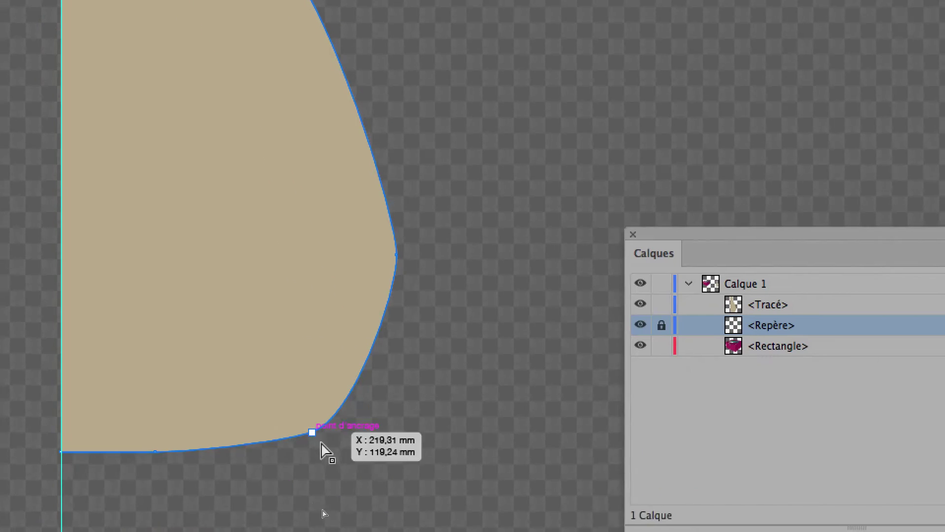
left_click(317, 438)
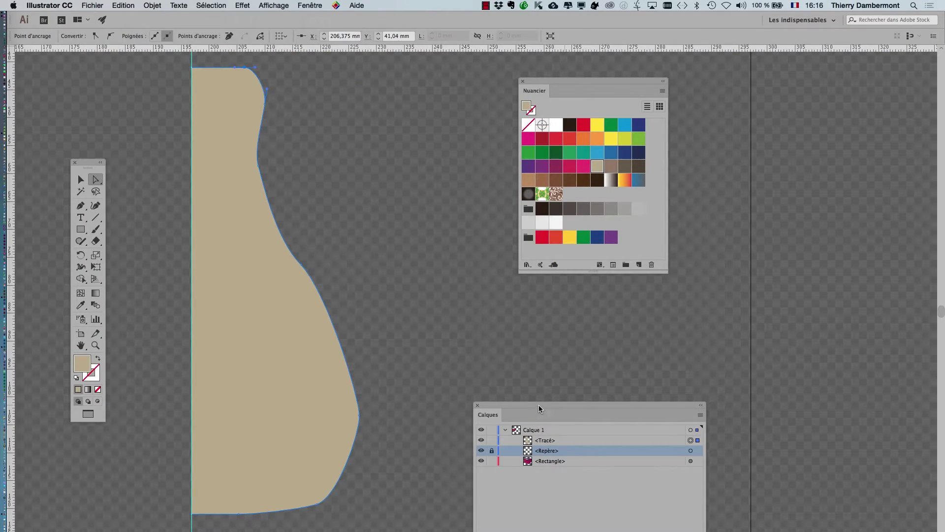
Move the Layers panel beside the profile and set Calque 1's selection colour to Rouge clair
left_click_drag(539, 408, 409, 107)
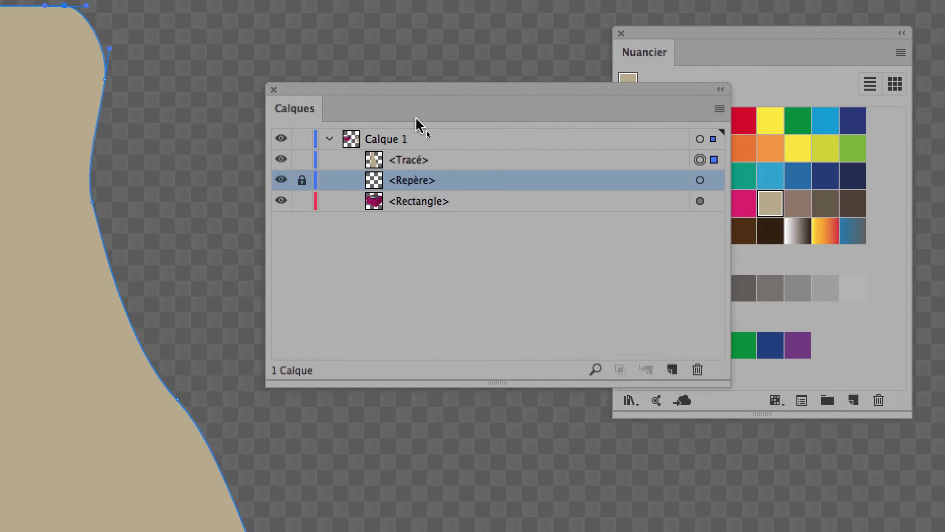
double_click(426, 135)
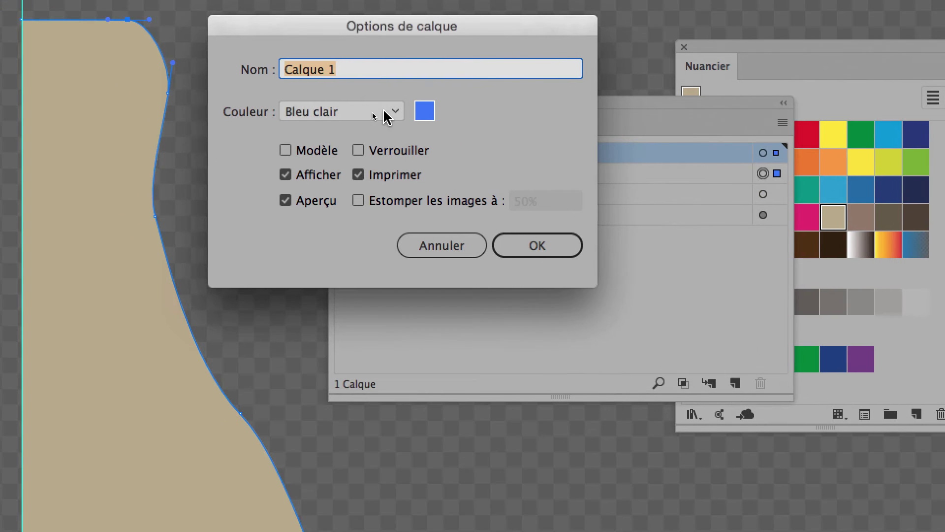
left_click(319, 90)
left_click(304, 159)
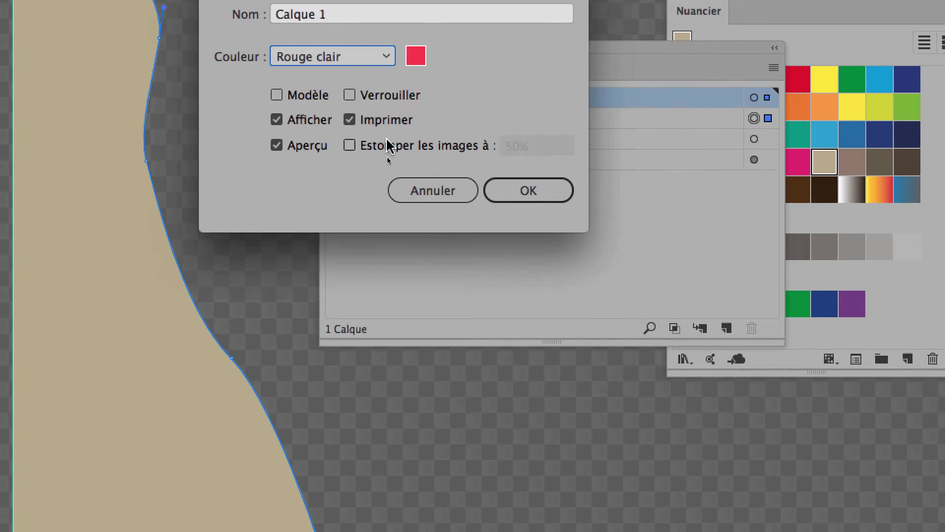
left_click(507, 190)
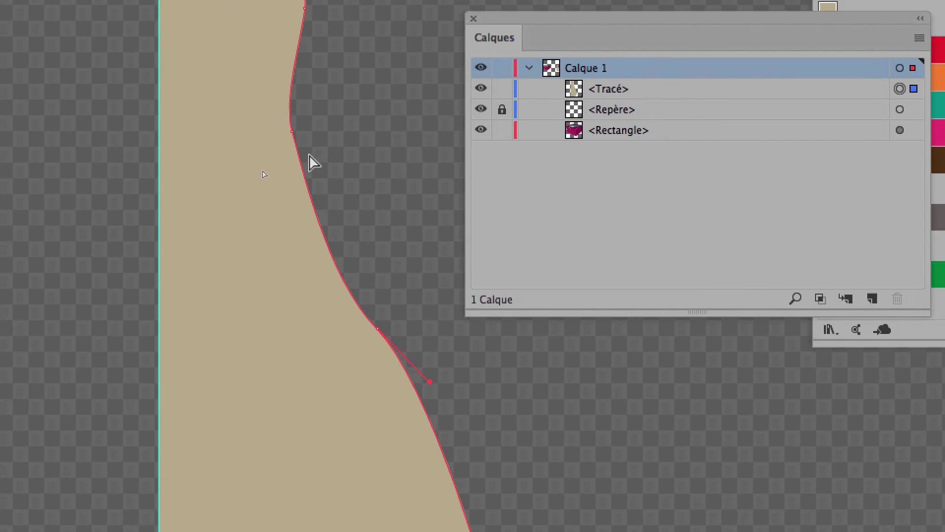
Detach the Pen tool group as a floating palette near the profile's neck and activate the Anchor Point tool
scroll(304, 148, "up", 2)
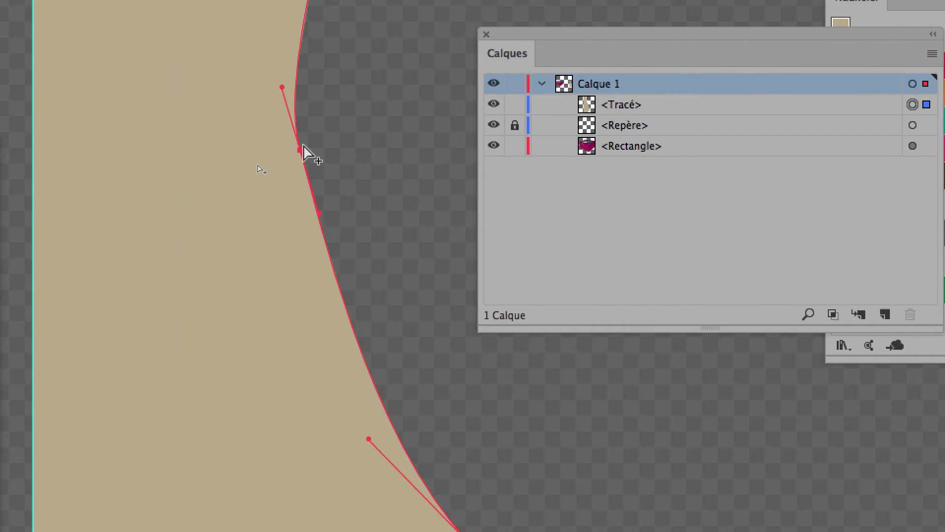
left_click_drag(137, 186, 175, 198)
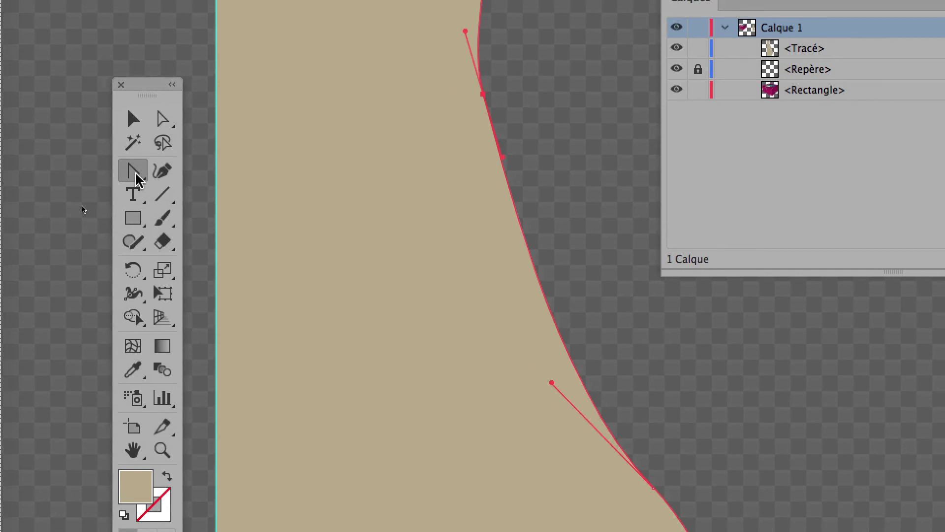
left_click_drag(65, 131, 335, 154)
left_click_drag(228, 182, 267, 189)
left_click_drag(162, 180, 184, 12)
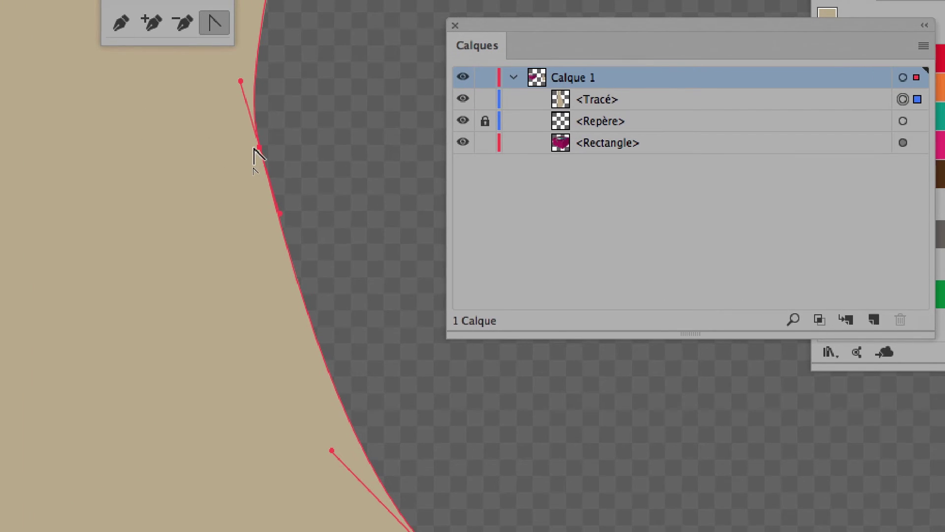
Convert the neck's anchor point to a corner, pull out new handles to smooth it again, and close the floating pen palette
left_click(255, 147)
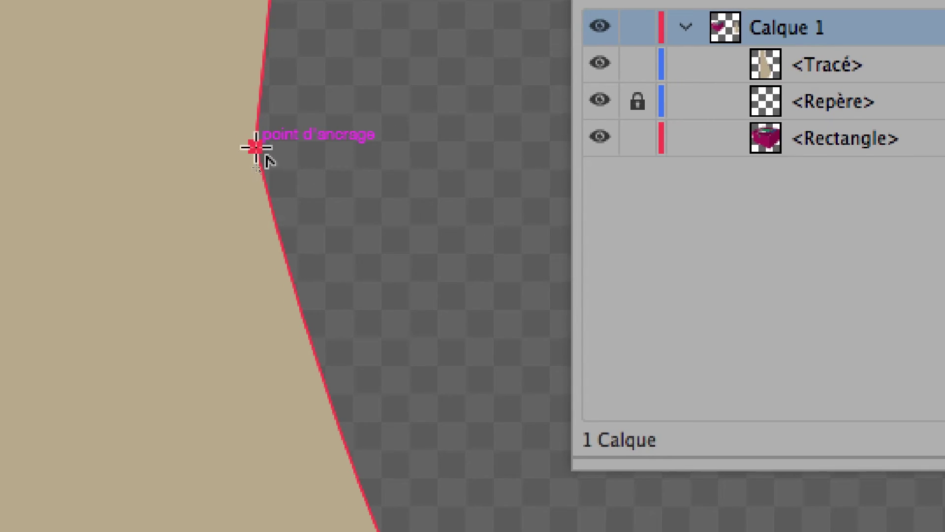
left_click_drag(255, 147, 288, 317)
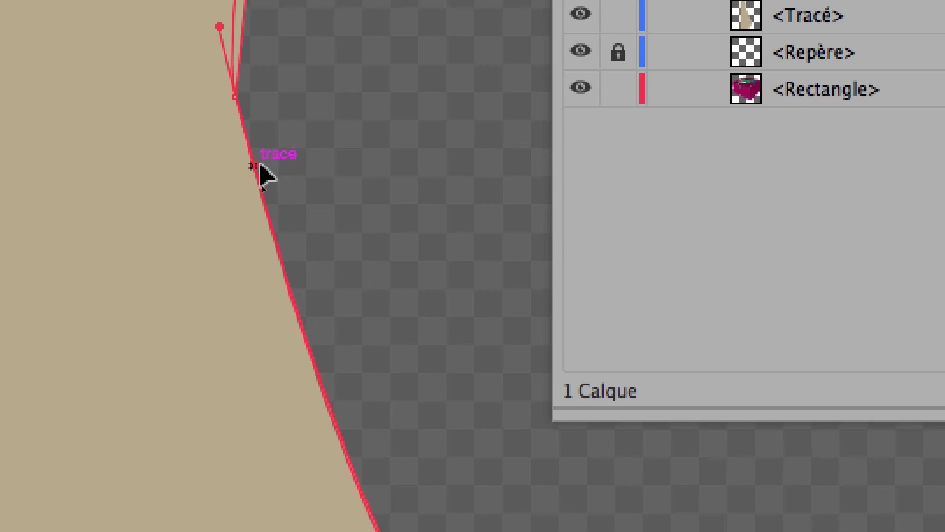
left_click_drag(259, 165, 243, 179)
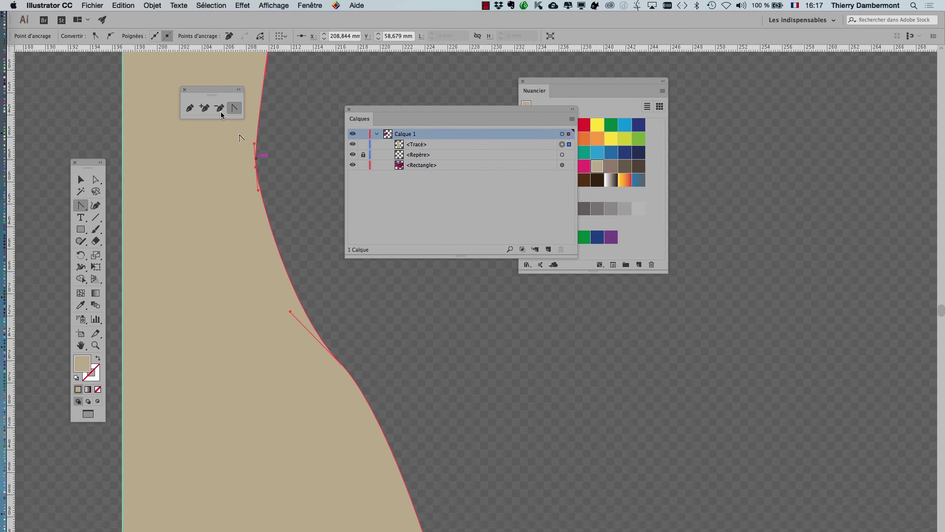
left_click_drag(212, 90, 198, 90)
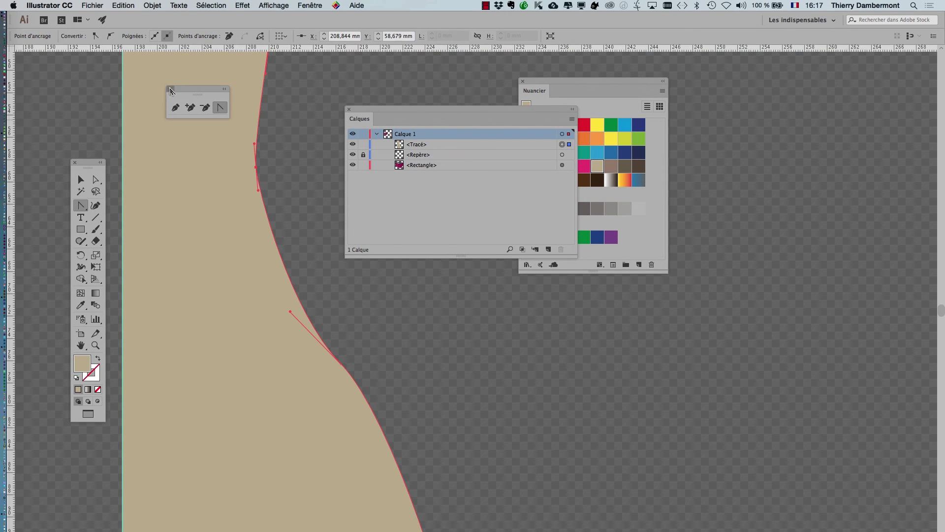
scroll(246, 185, "down", 2)
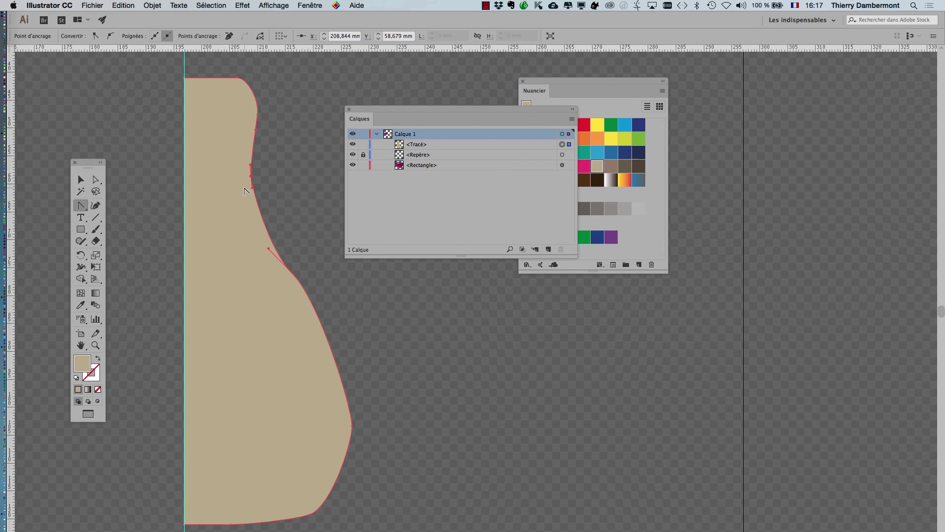